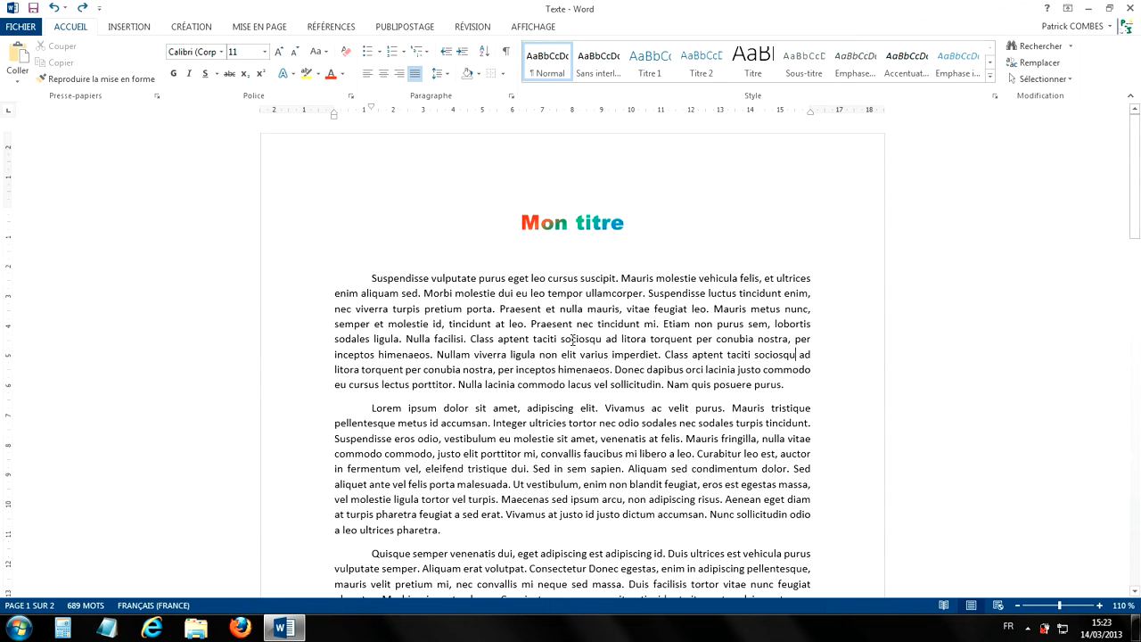
- Apply the Étroites margin preset, 1,27 cm on every side, to the document and check both pages
scroll(571, 334, "down", 2)
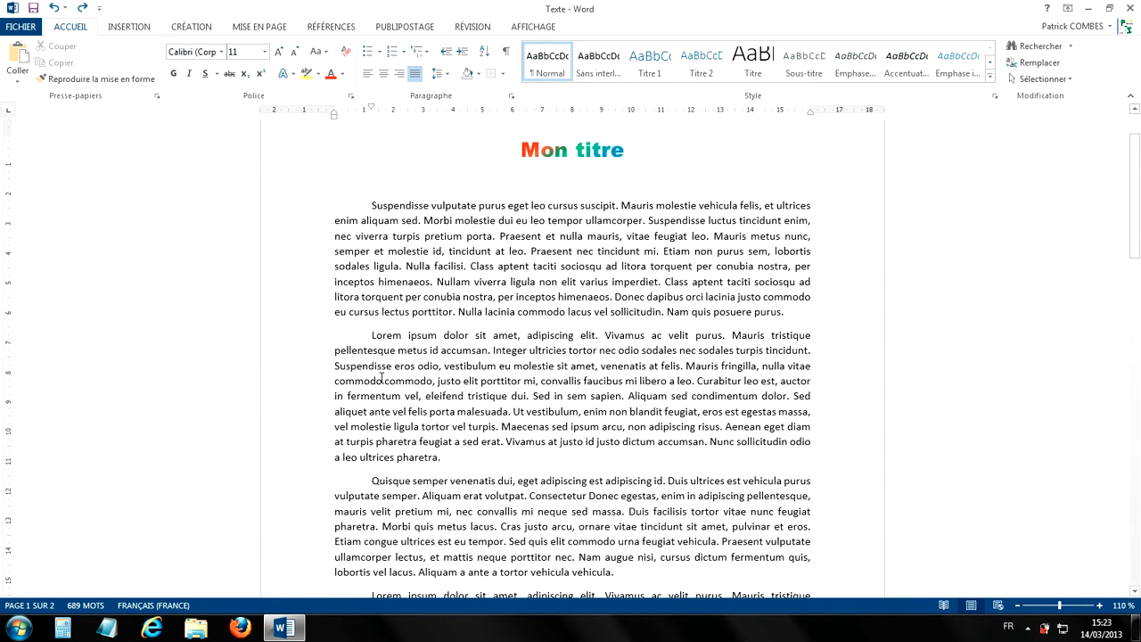
scroll(741, 514, "down", 2)
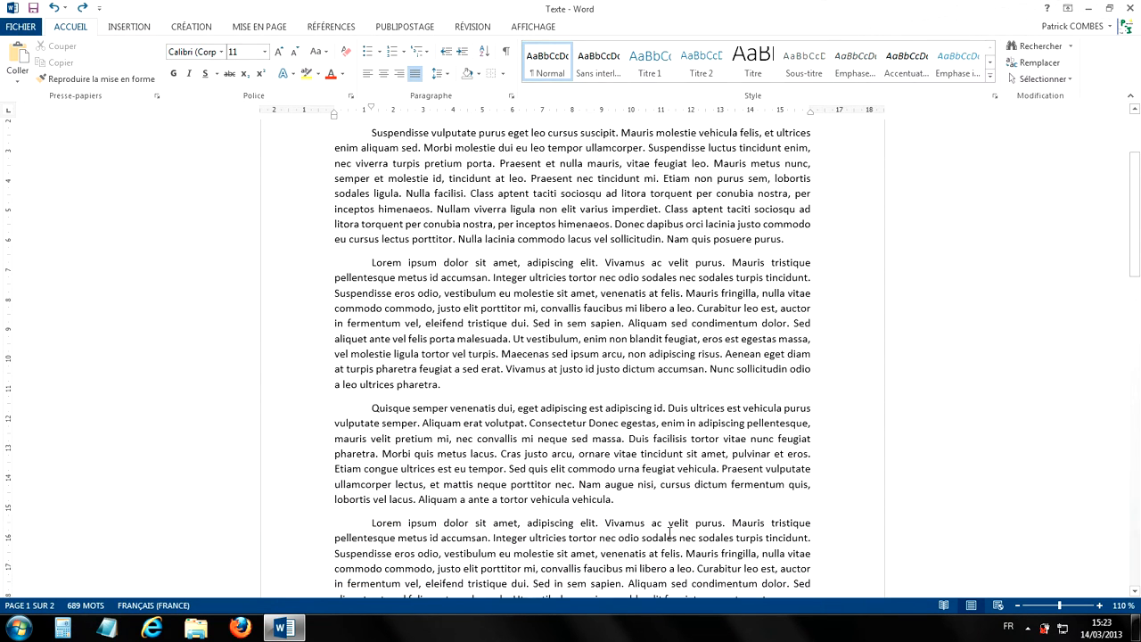
scroll(669, 532, "up", 4)
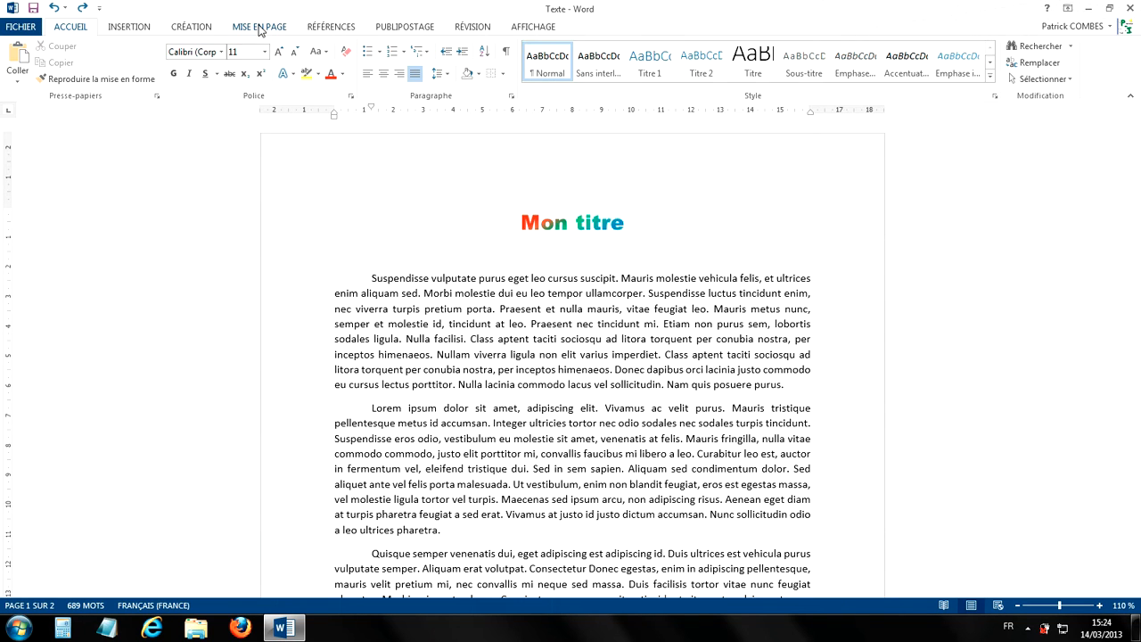
left_click(259, 27)
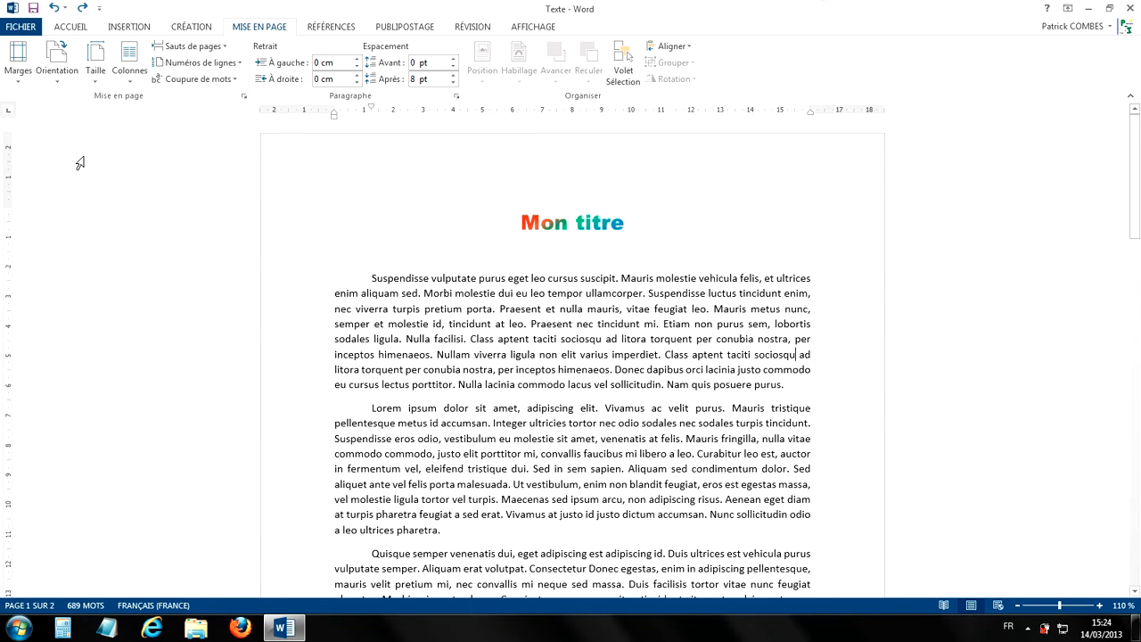
left_click(16, 76)
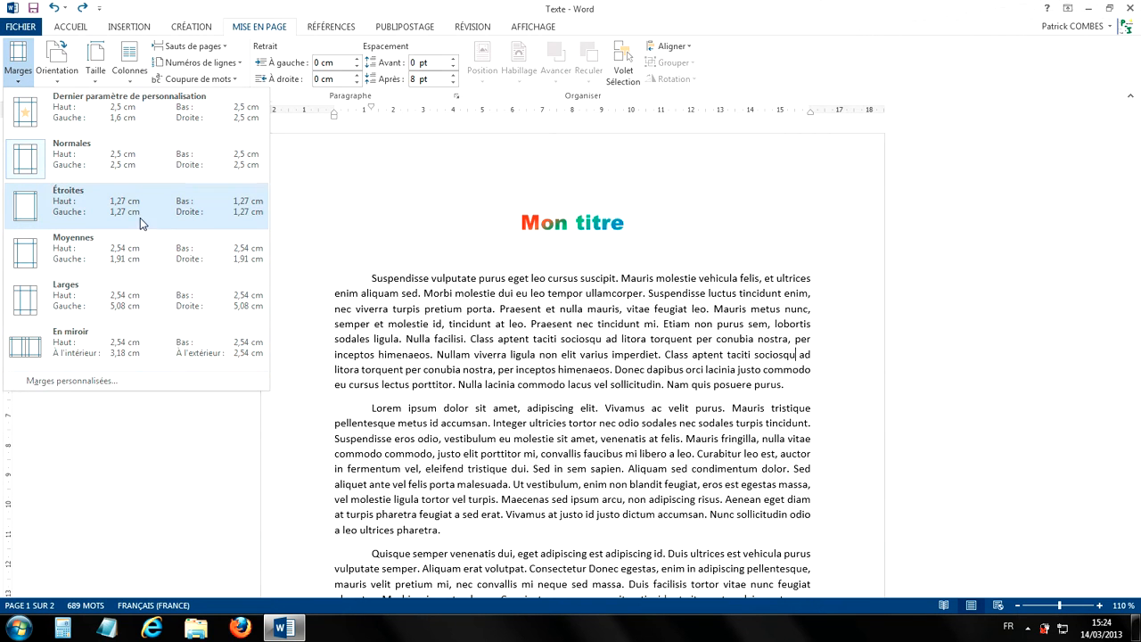
left_click(99, 204)
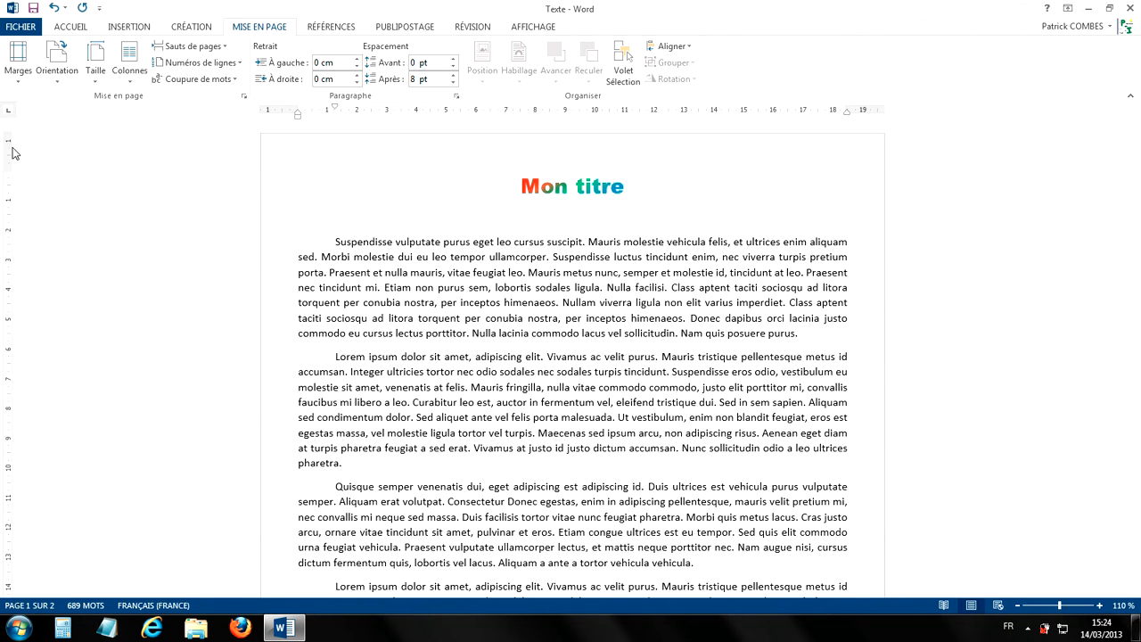
scroll(9, 168, "down", 11)
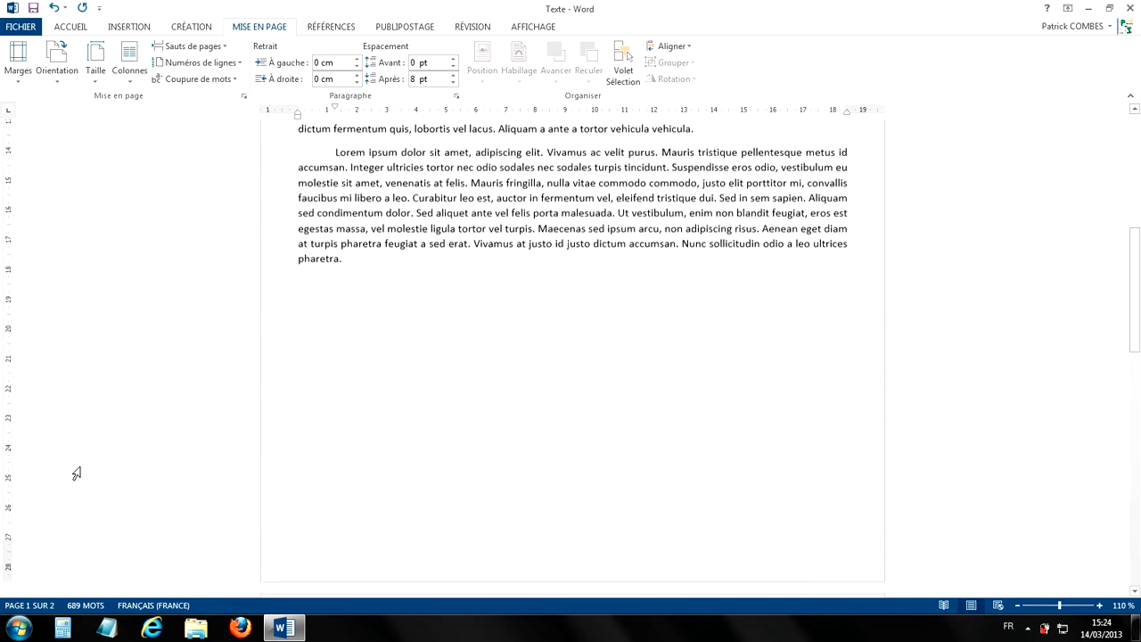
scroll(477, 354, "down", 10)
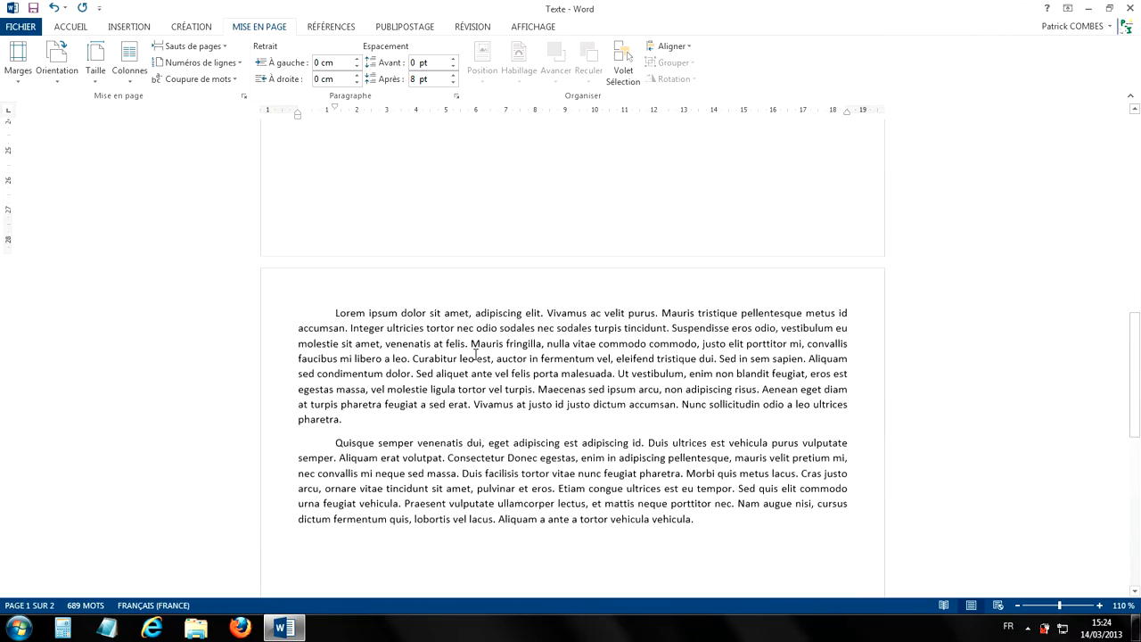
scroll(478, 353, "up", 2)
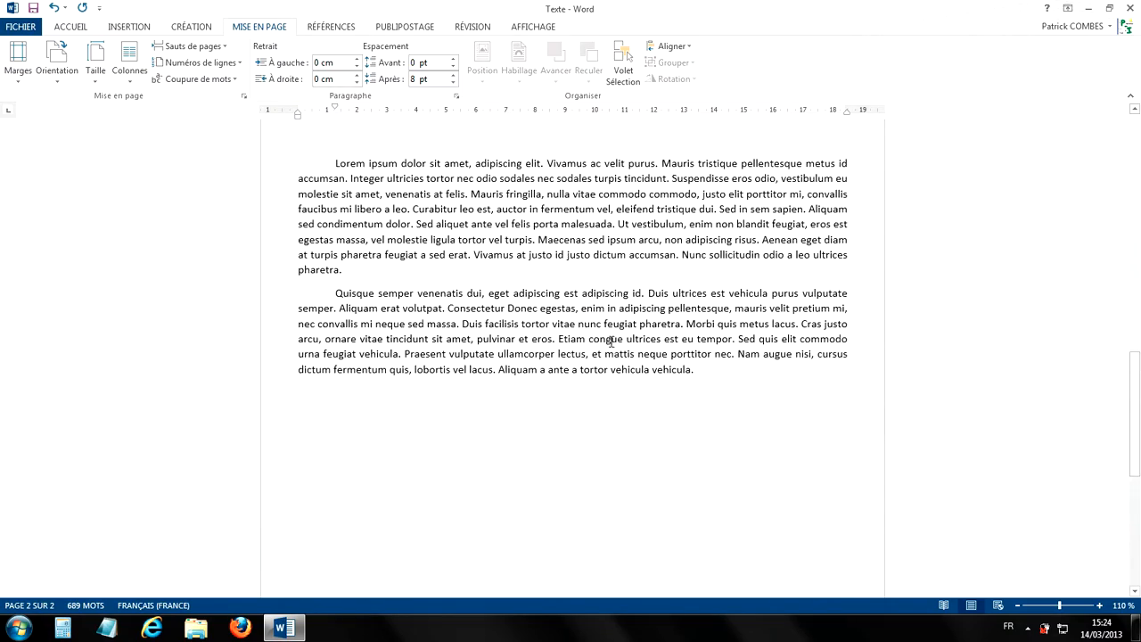
scroll(607, 339, "down", 15)
scroll(609, 340, "up", 15)
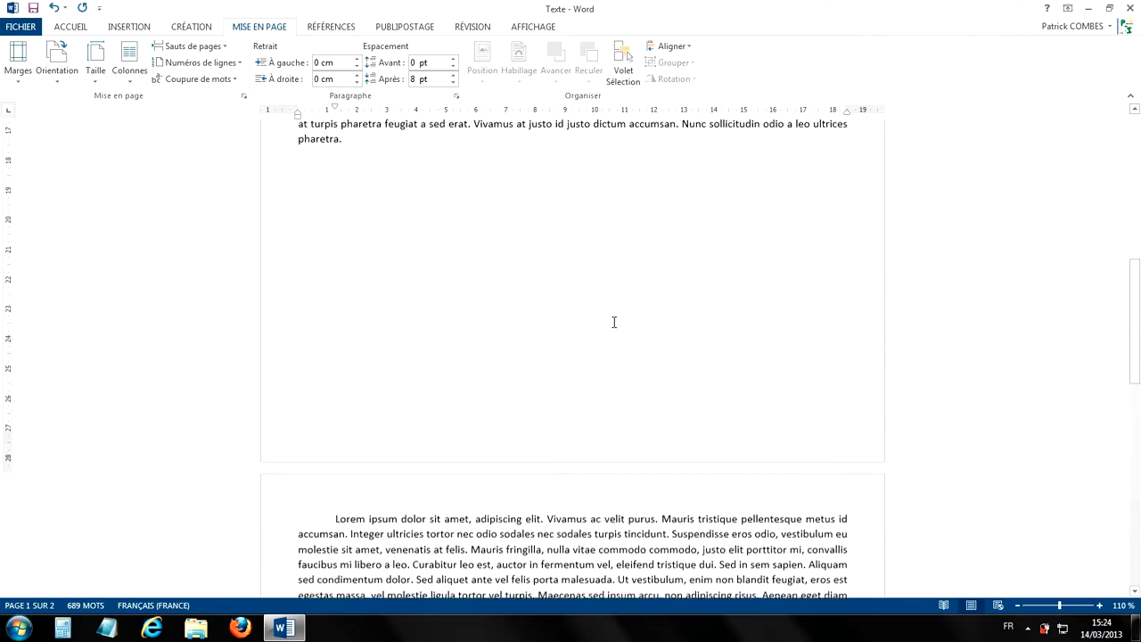
scroll(600, 310, "up", 4)
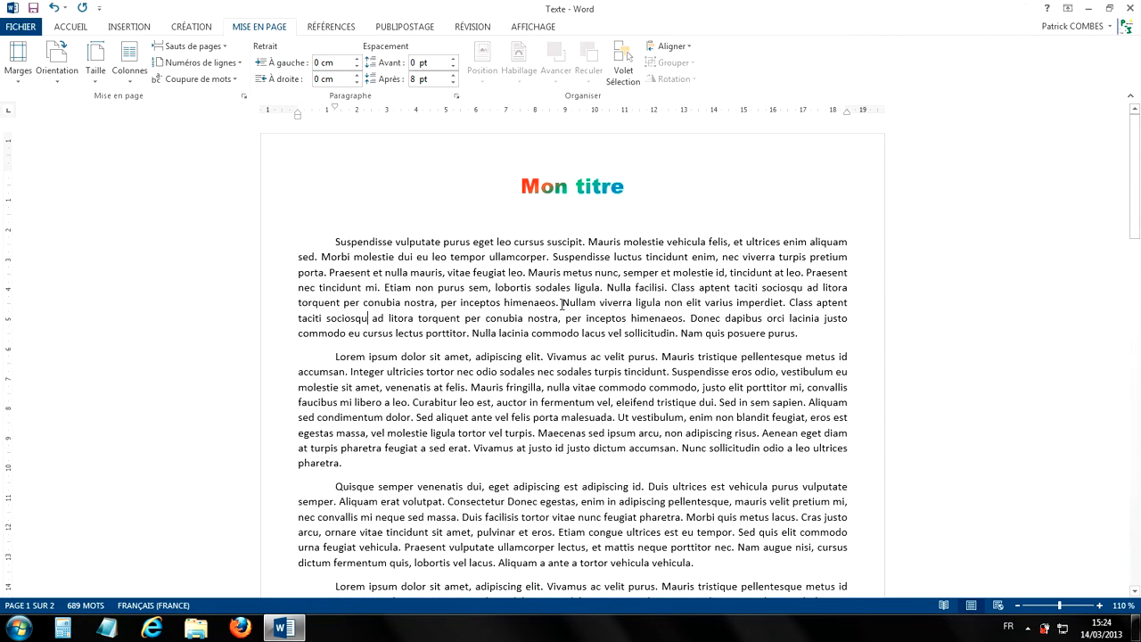
- Open the custom margin settings and set the top (Haut) and left (Gauche) margins to 2 cm
left_click(22, 76)
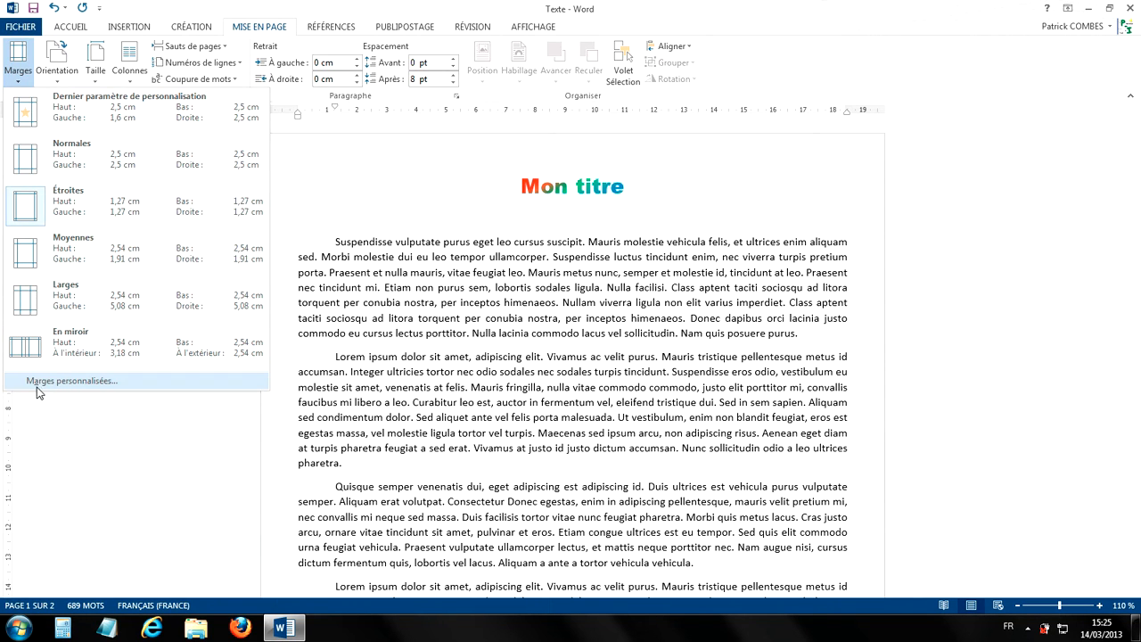
left_click(77, 381)
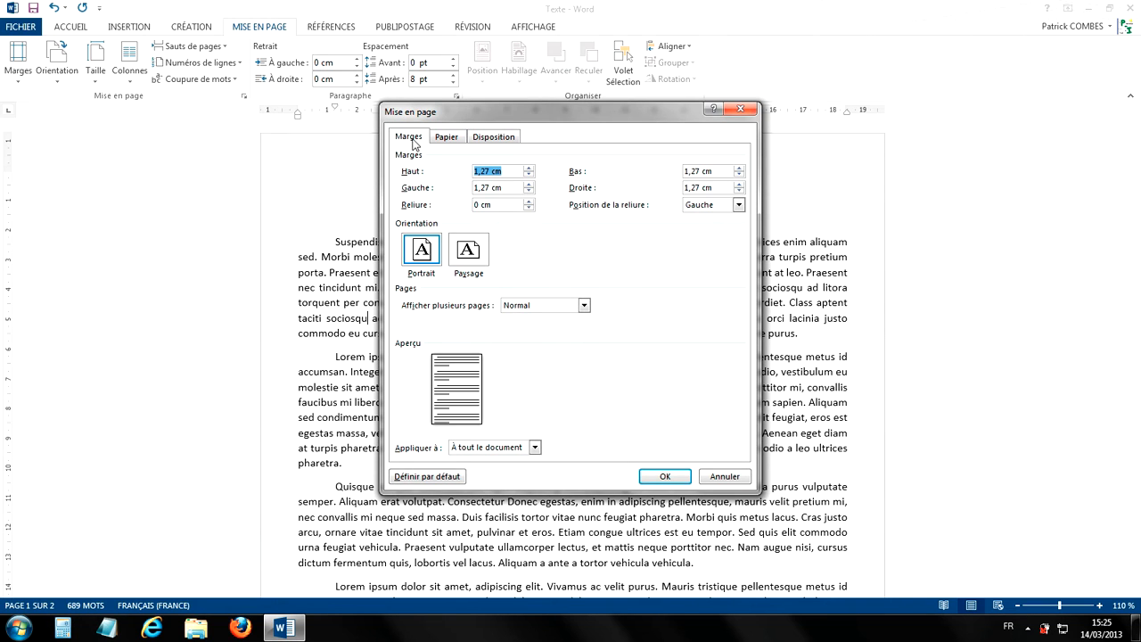
left_click_drag(483, 111, 420, 130)
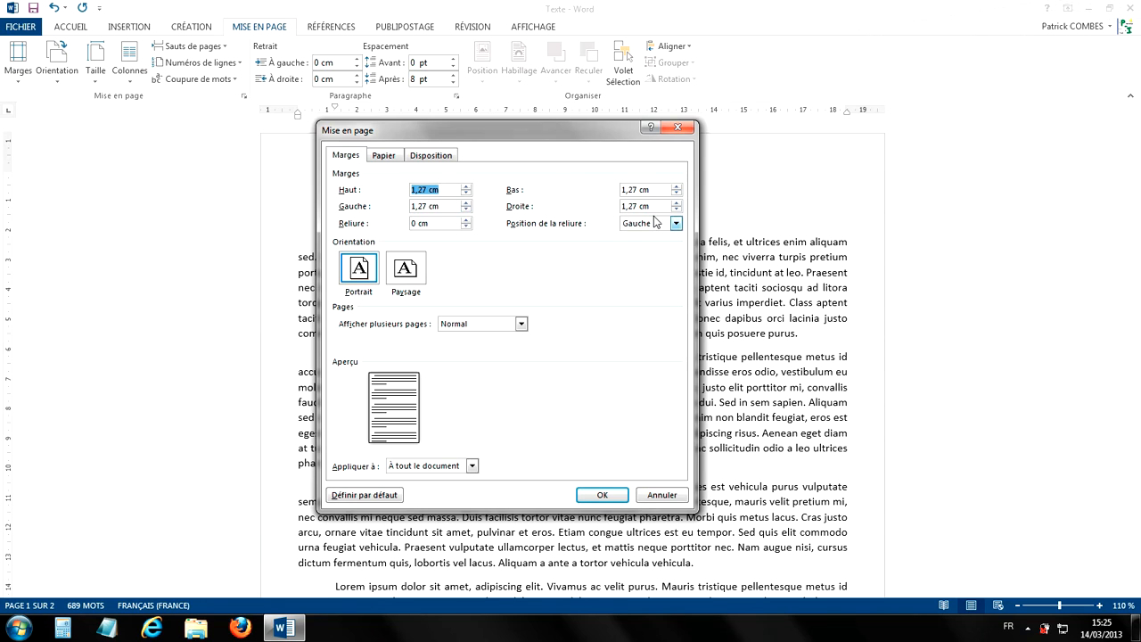
left_click(467, 186)
left_click(467, 186)
left_click(466, 186)
left_click(466, 187)
left_click(466, 186)
left_click(467, 186)
left_click(466, 186)
left_click(466, 187)
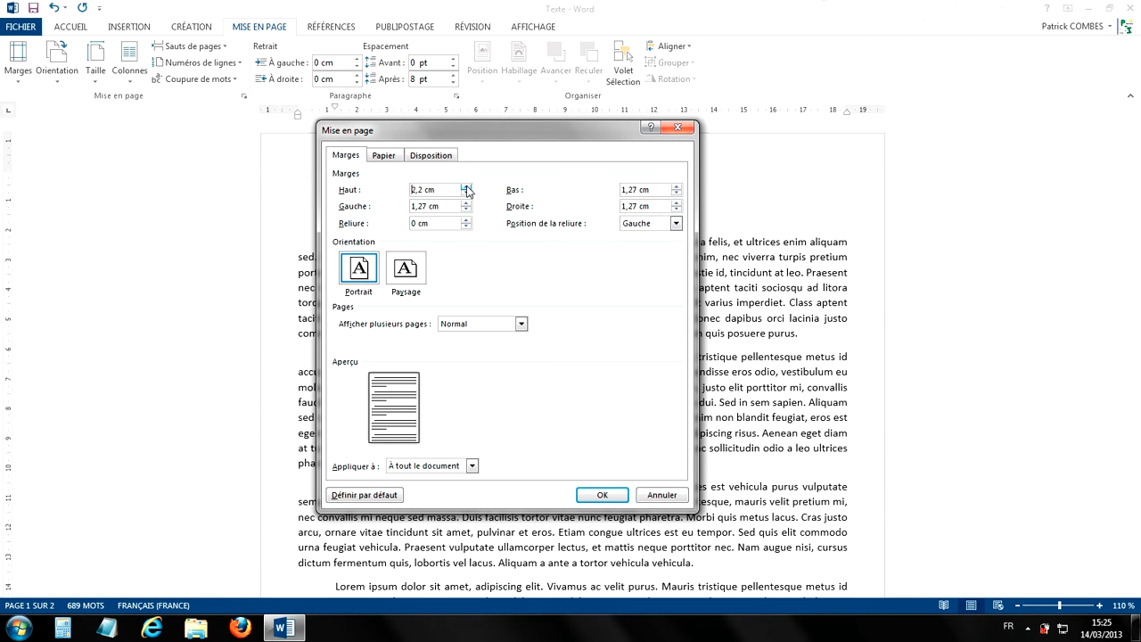
left_click(467, 194)
left_click(466, 194)
left_click(467, 195)
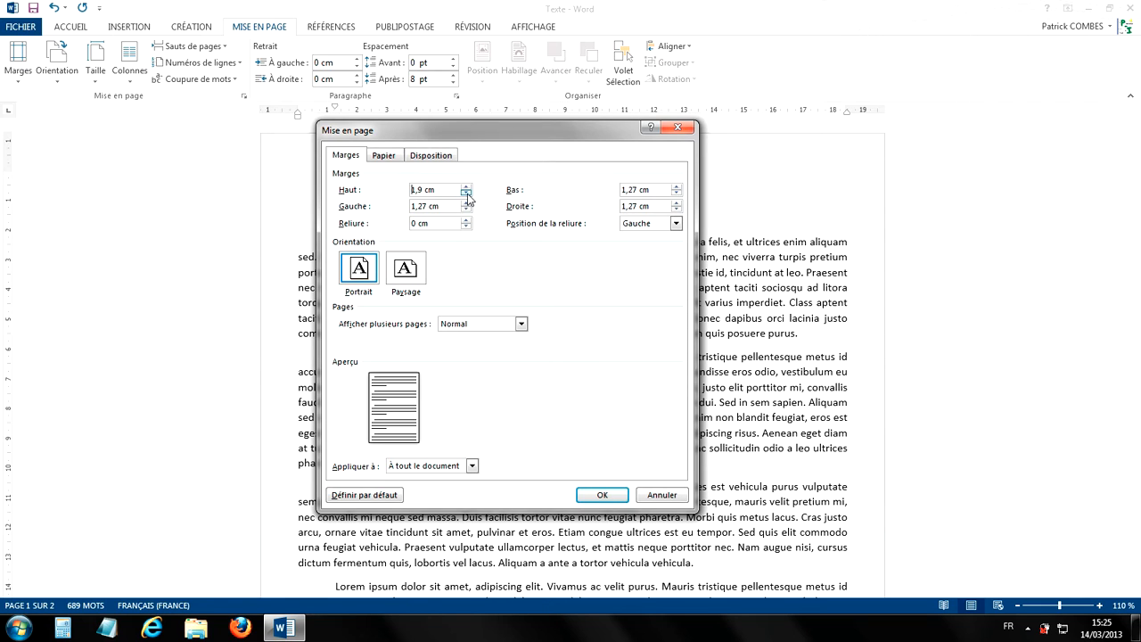
left_click(466, 186)
left_click(466, 202)
left_click(467, 203)
left_click(466, 202)
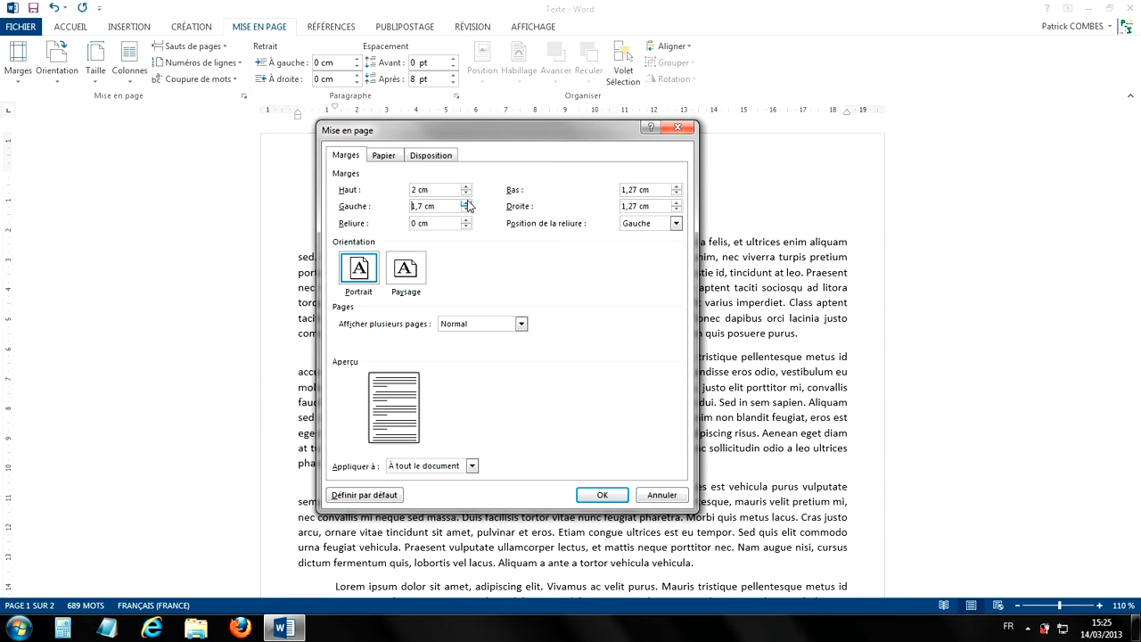
left_click(466, 203)
- Set the bottom (Bas) and right (Droite) margins to 2 cm and apply the margins to the whole document
left_click(677, 186)
left_click(677, 187)
left_click(677, 186)
left_click(676, 186)
left_click(676, 186)
left_click(677, 186)
left_click(676, 186)
left_click(677, 187)
left_click(677, 203)
left_click(676, 203)
left_click(677, 202)
left_click(677, 203)
left_click(677, 202)
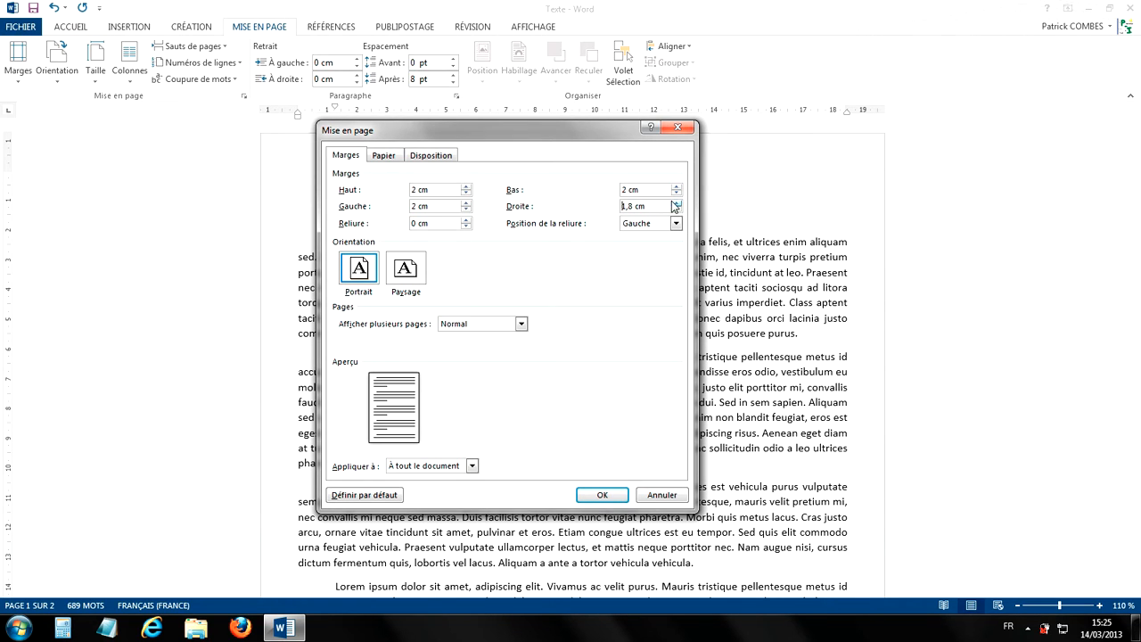
left_click(676, 202)
left_click(677, 203)
left_click(676, 202)
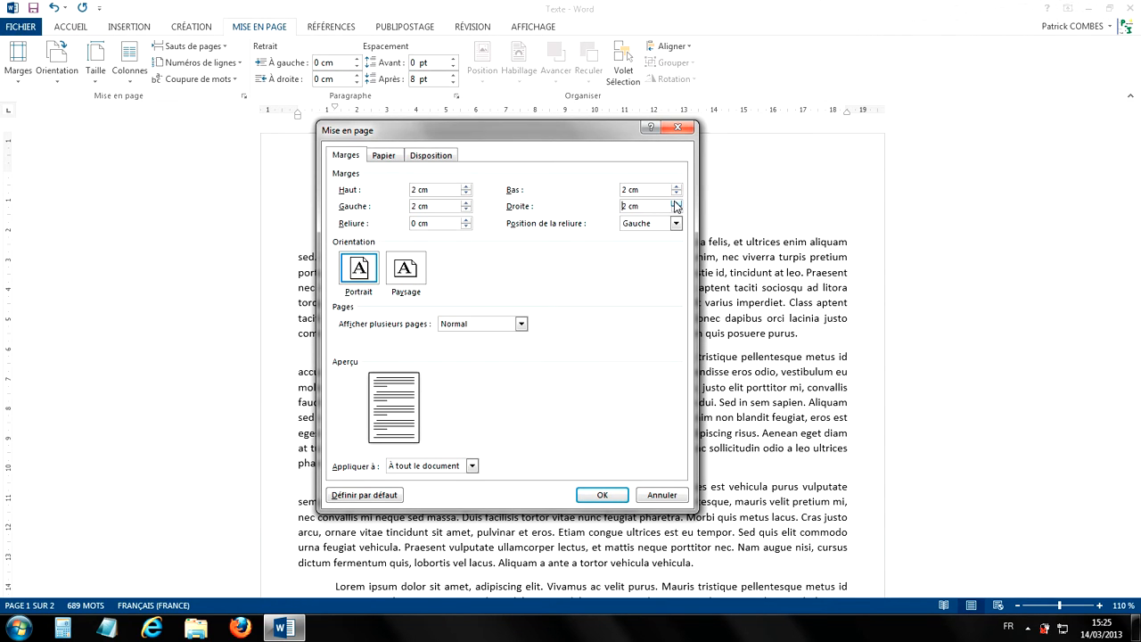
left_click(602, 495)
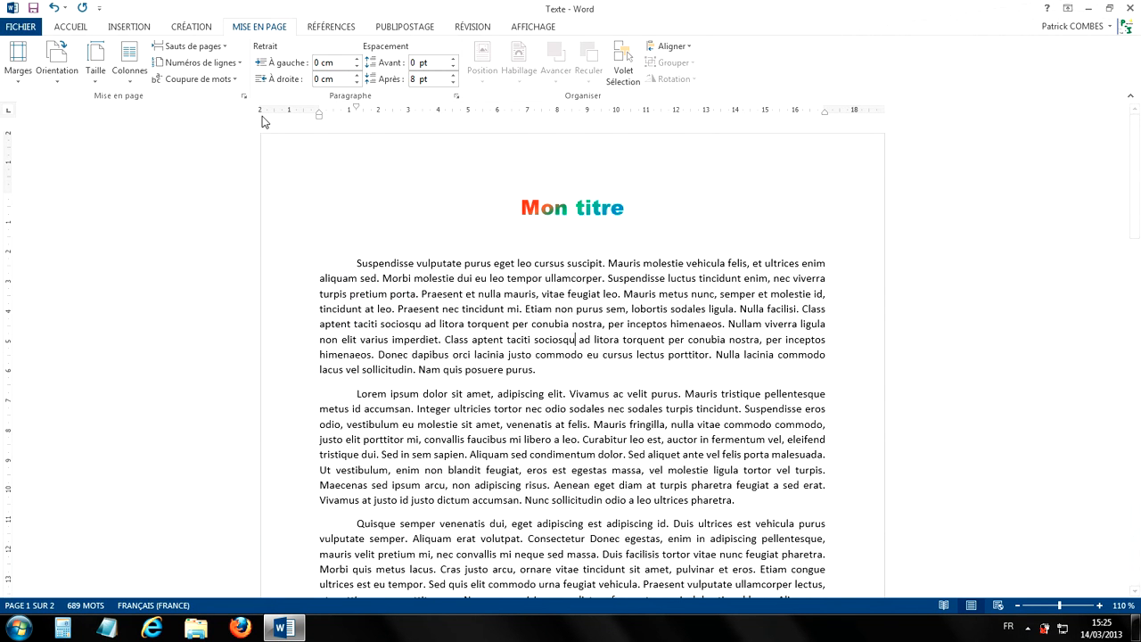
scroll(564, 270, "down", 15)
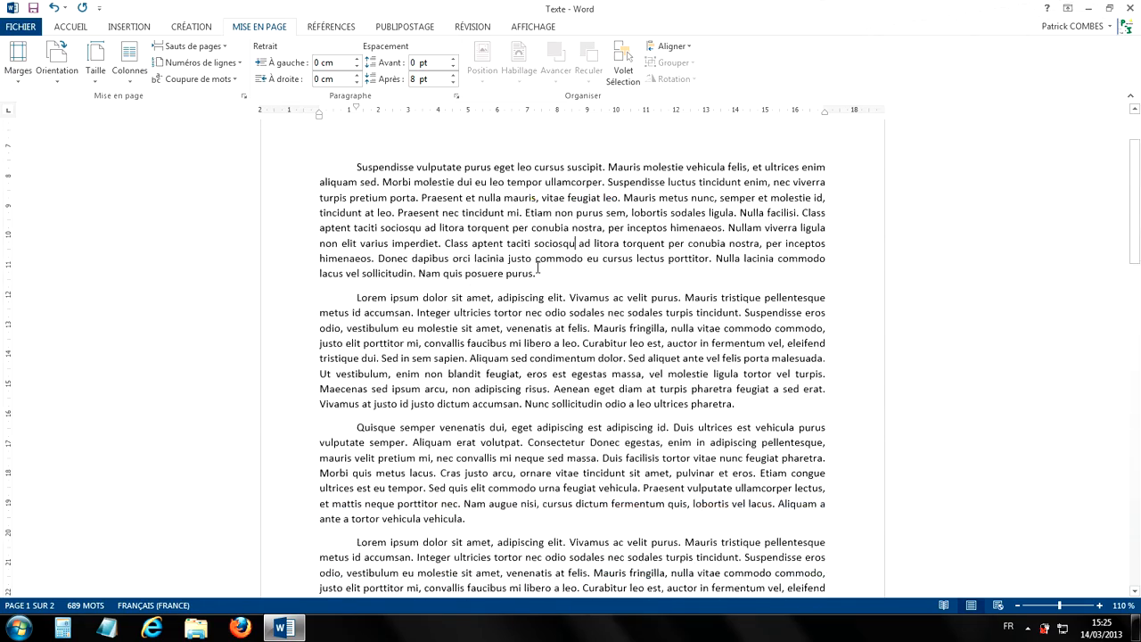
scroll(563, 270, "down", 3)
scroll(563, 270, "up", 15)
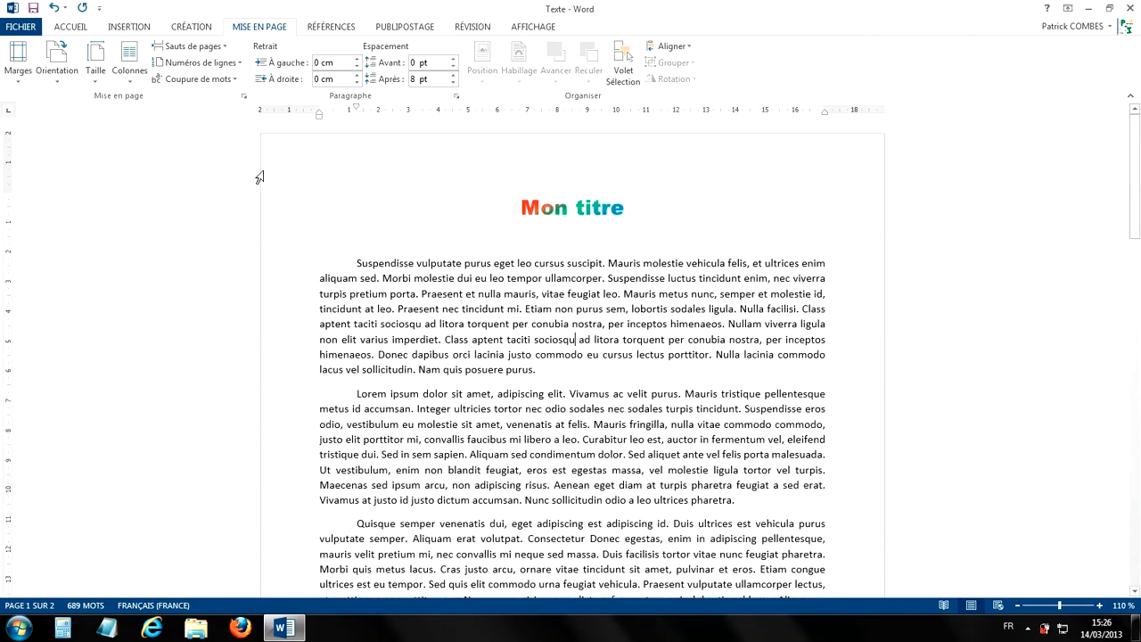
- Add a 1 cm binding margin (Reliure) to the whole document, keeping the binding position on Gauche
left_click(19, 79)
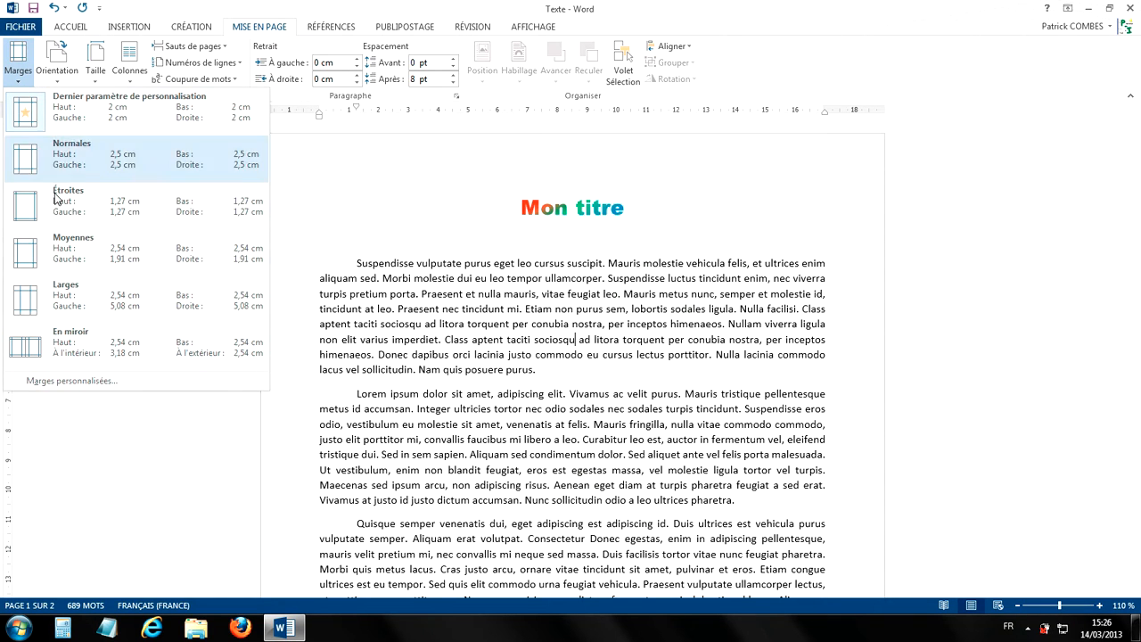
left_click(59, 383)
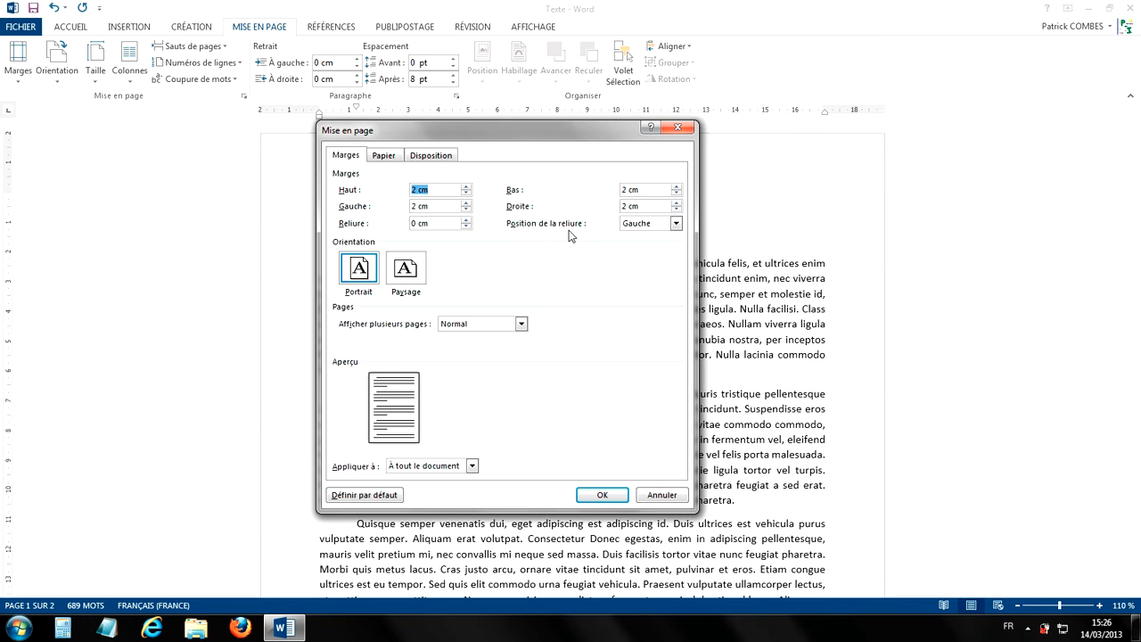
left_click(676, 224)
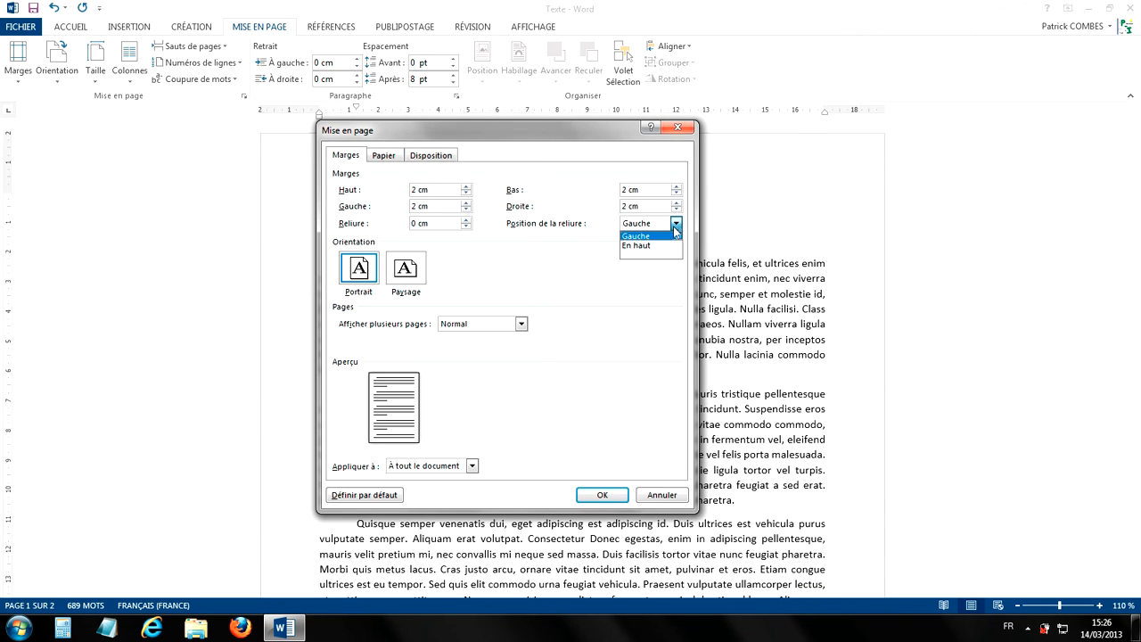
left_click(619, 273)
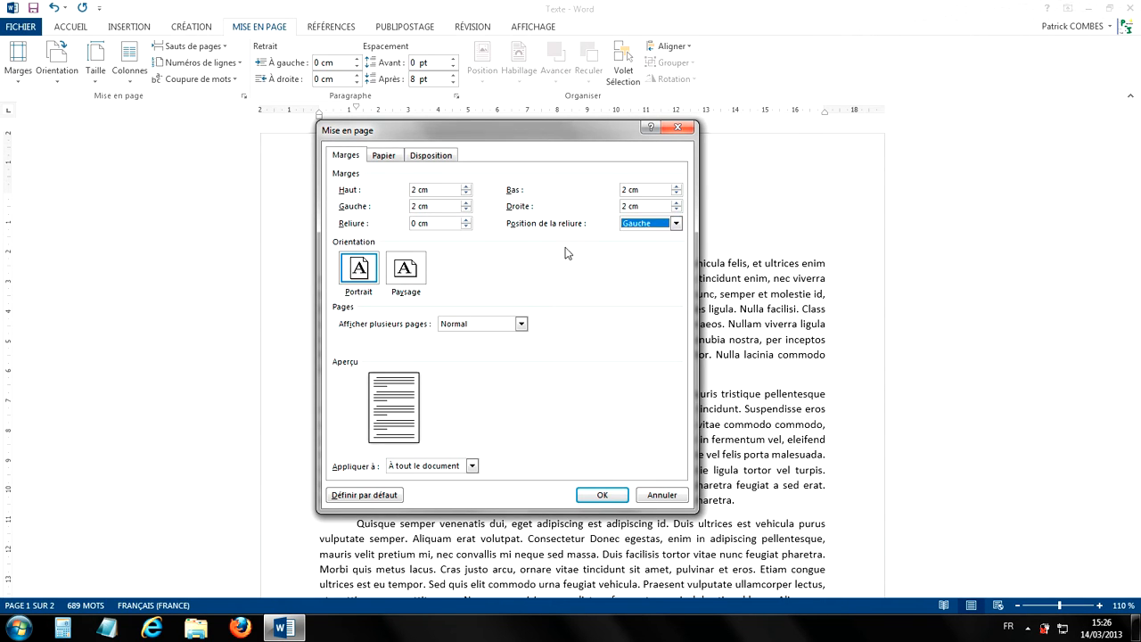
left_click(465, 220)
left_click(465, 220)
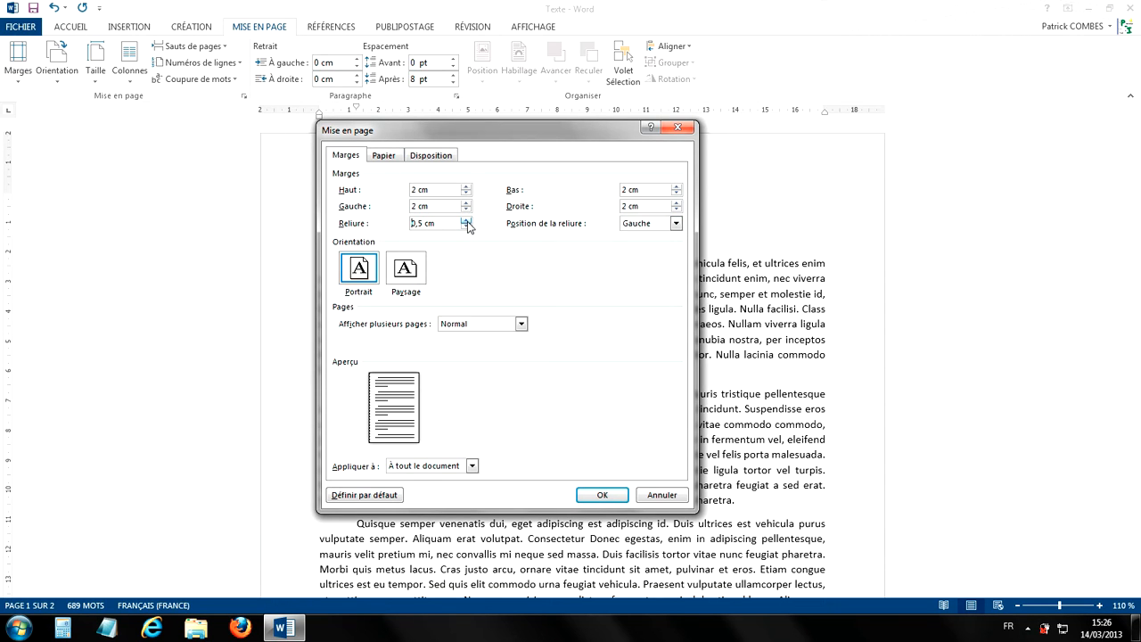
left_click(466, 221)
left_click(465, 220)
left_click(465, 221)
left_click(601, 496)
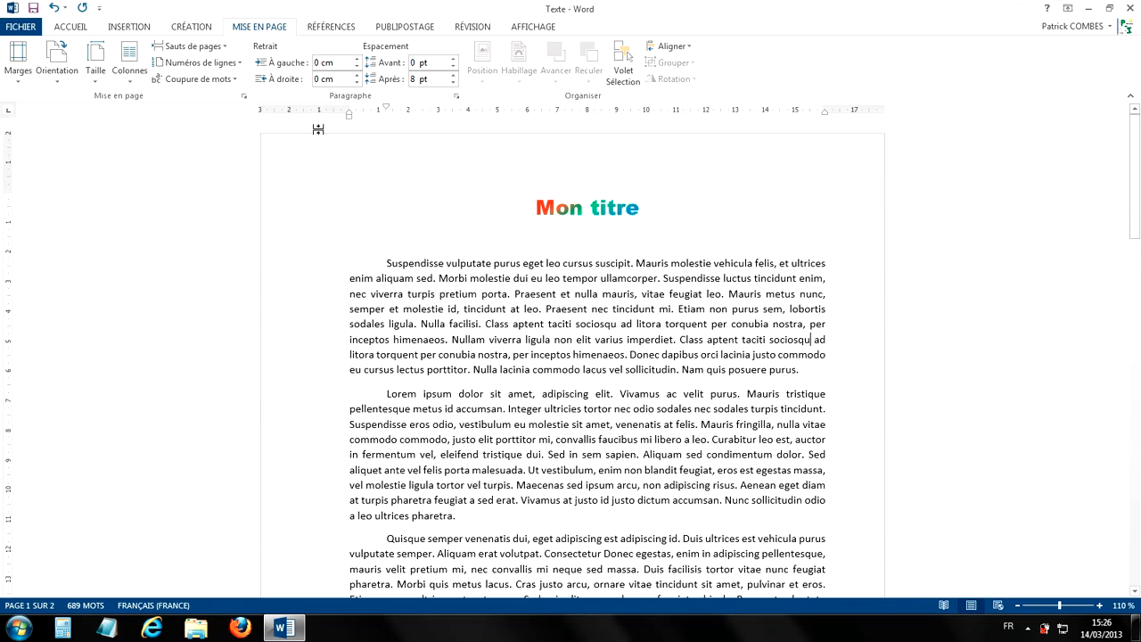
scroll(426, 250, "down", 7)
scroll(428, 248, "down", 10)
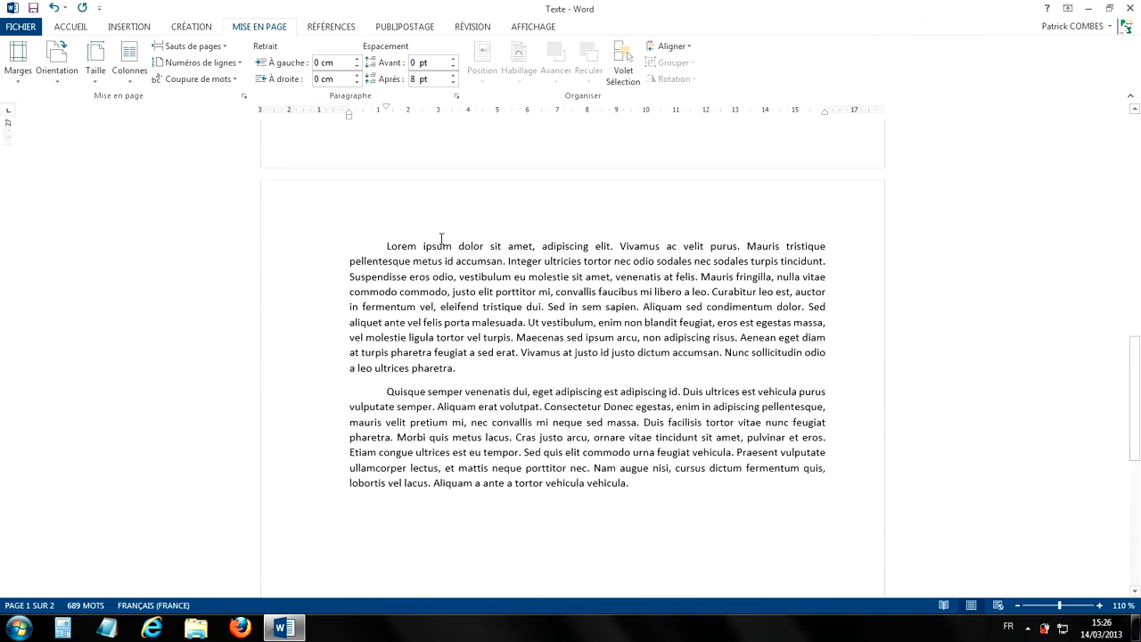
scroll(441, 235, "up", 20)
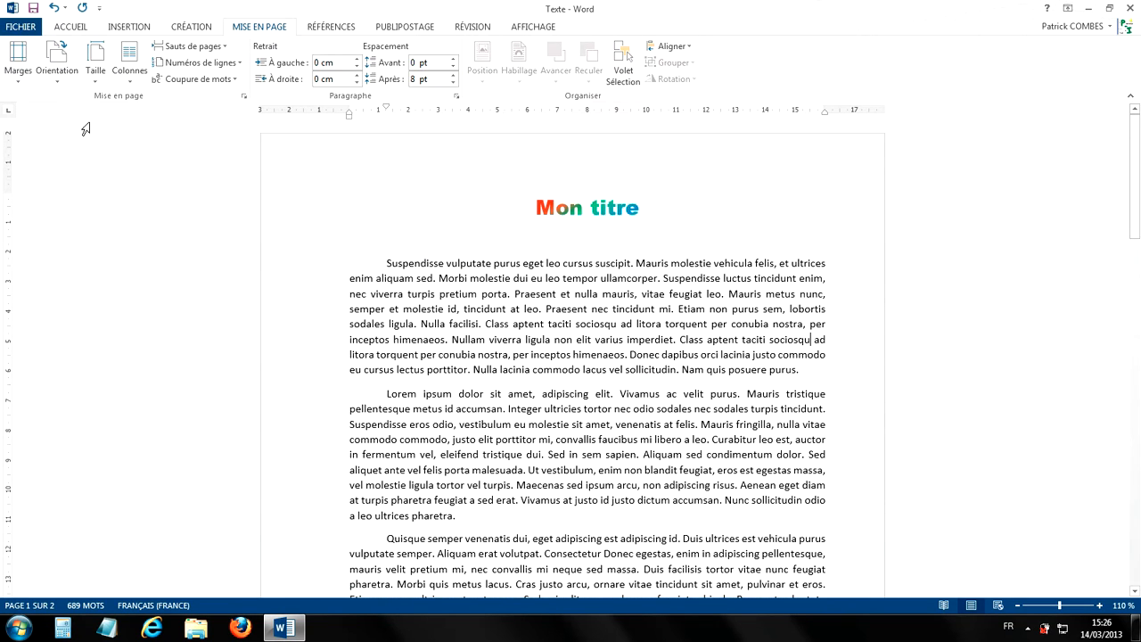
- Reset the document's binding margin (Reliure) to 0 cm in the custom margin settings
left_click(18, 72)
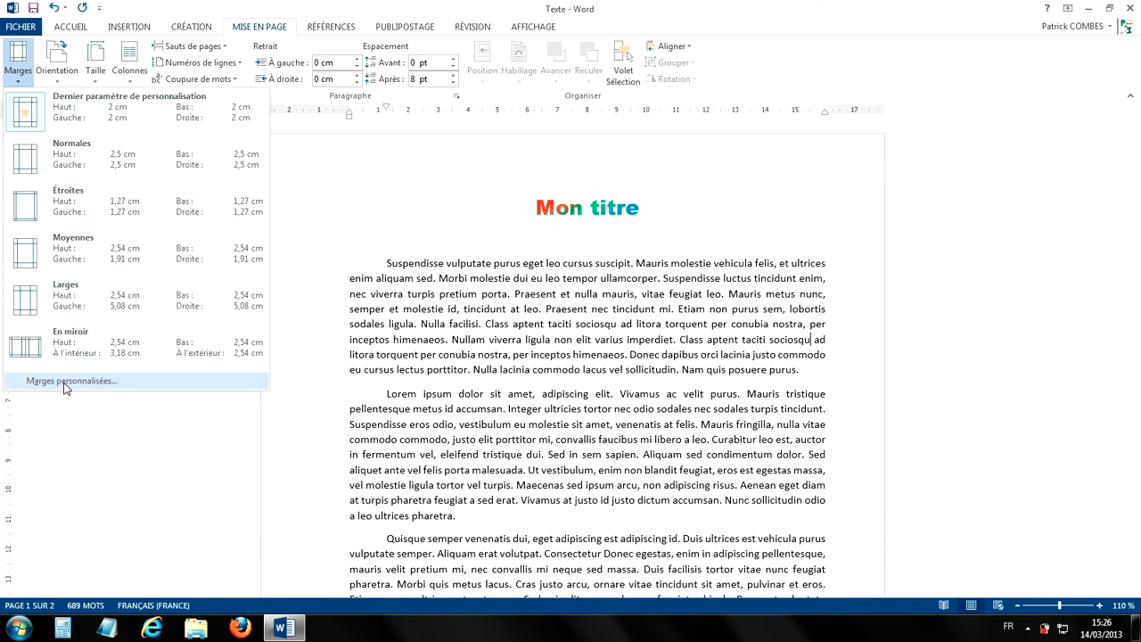
left_click(69, 384)
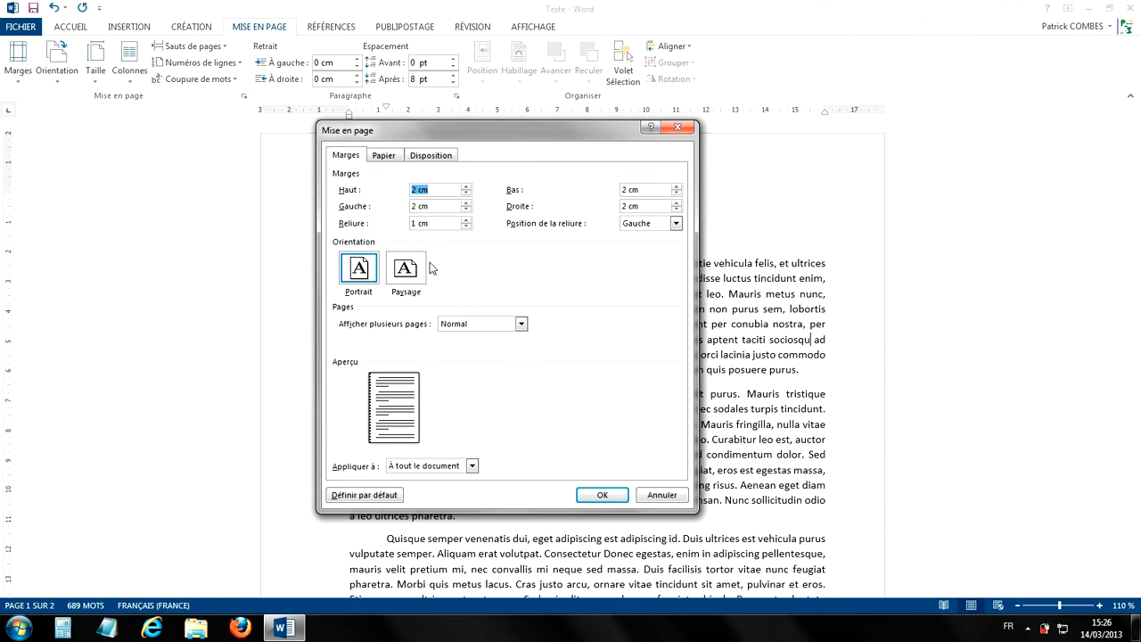
left_click(465, 227)
left_click(465, 226)
left_click(466, 227)
left_click(465, 227)
left_click(604, 495)
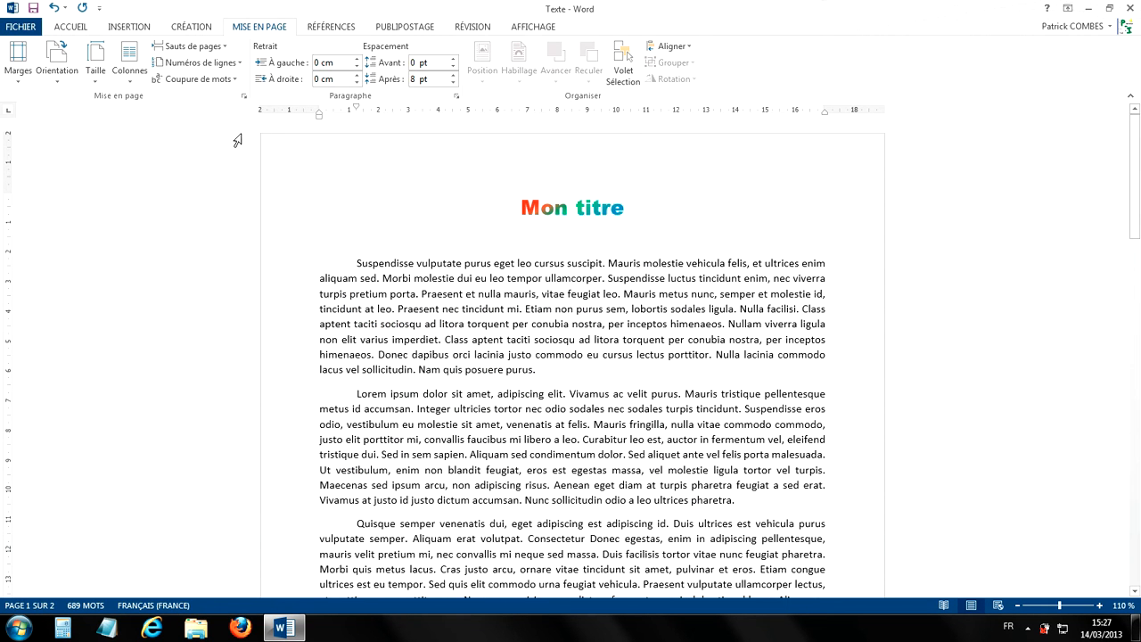
scroll(515, 287, "down", 7)
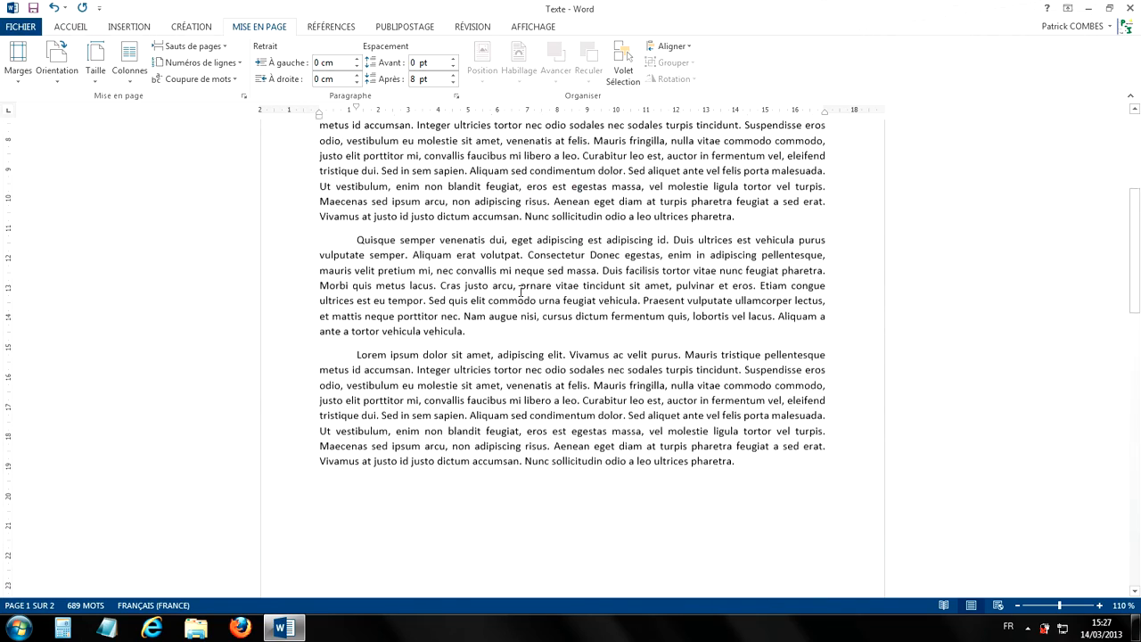
- Place the insertion point after "Lor" in page 1's last paragraph and set the left margin (Gauche) to 1 cm in the custom margin settings
scroll(516, 285, "up", 7)
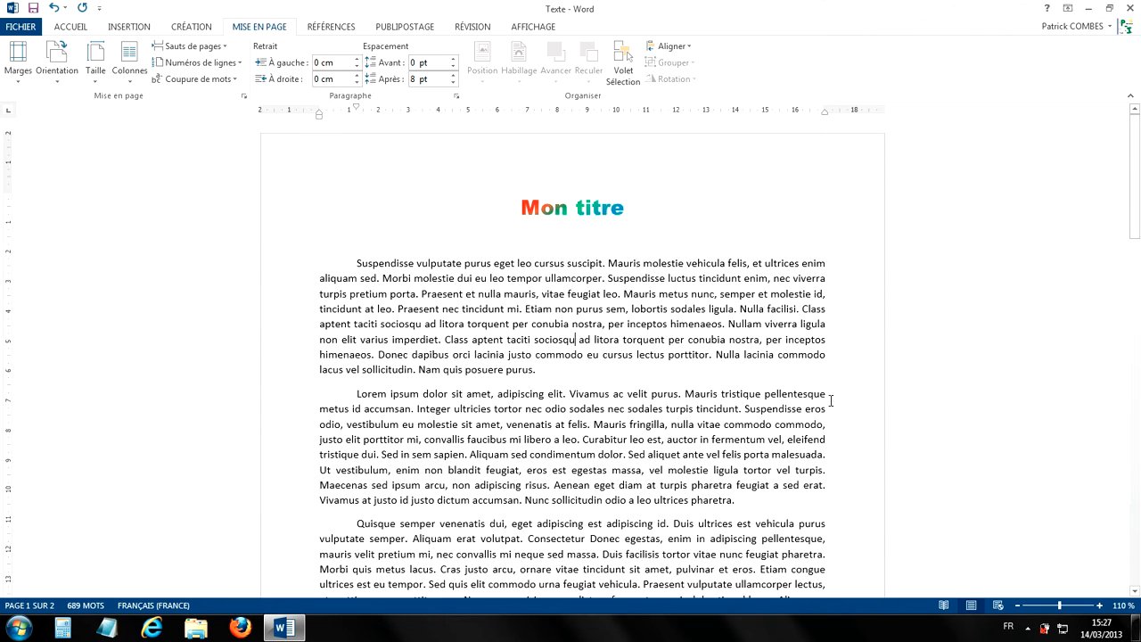
scroll(694, 301, "down", 4)
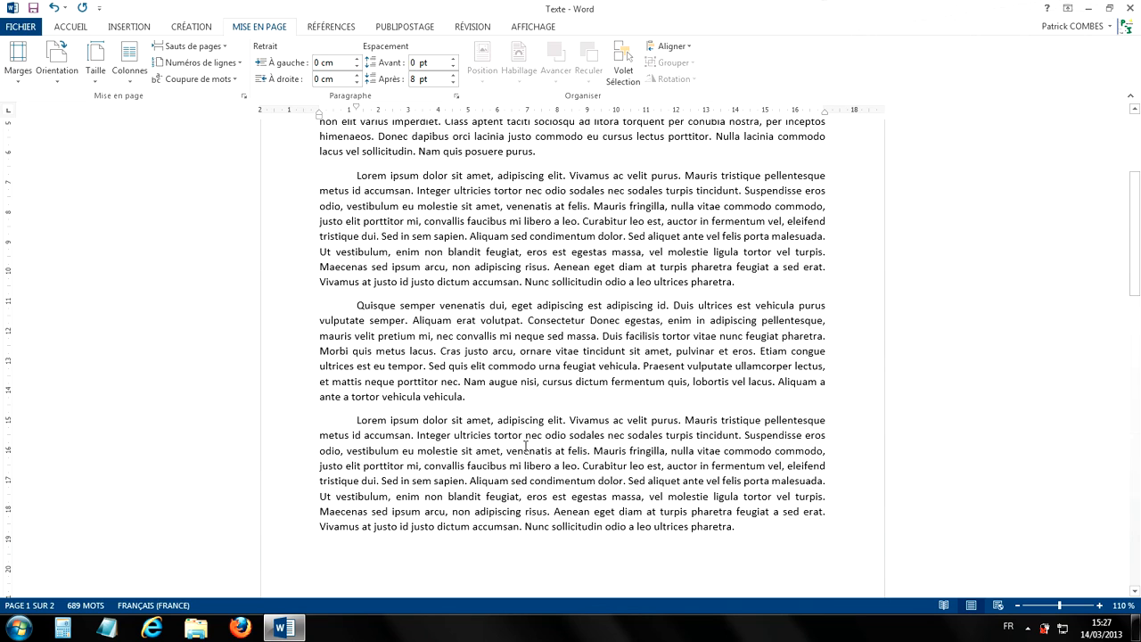
left_click(367, 423)
left_click(23, 79)
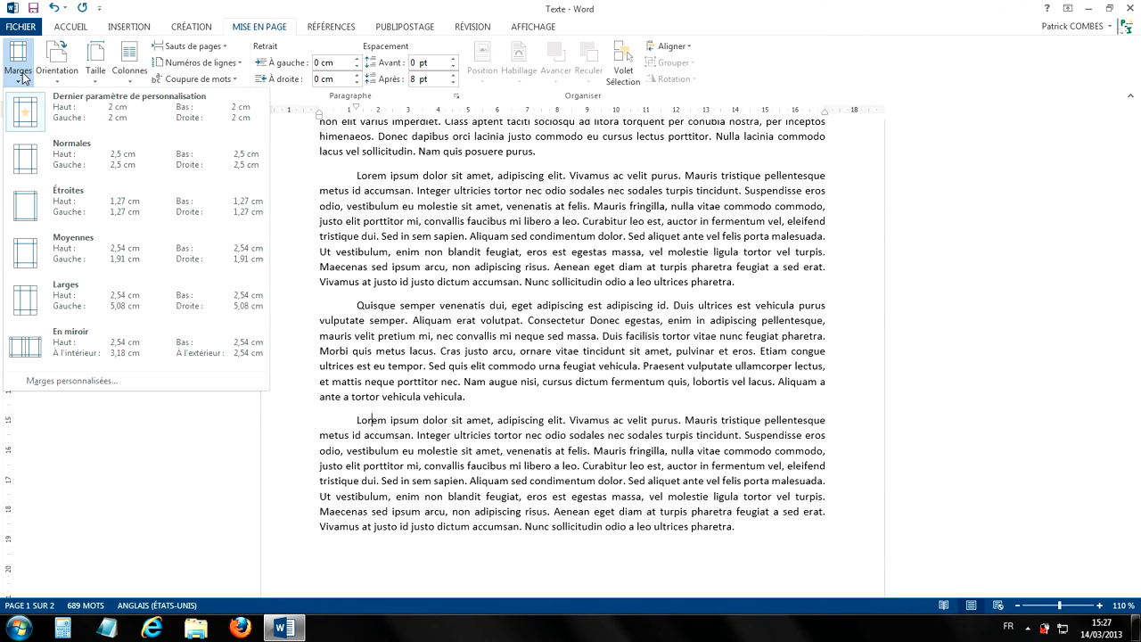
left_click(53, 381)
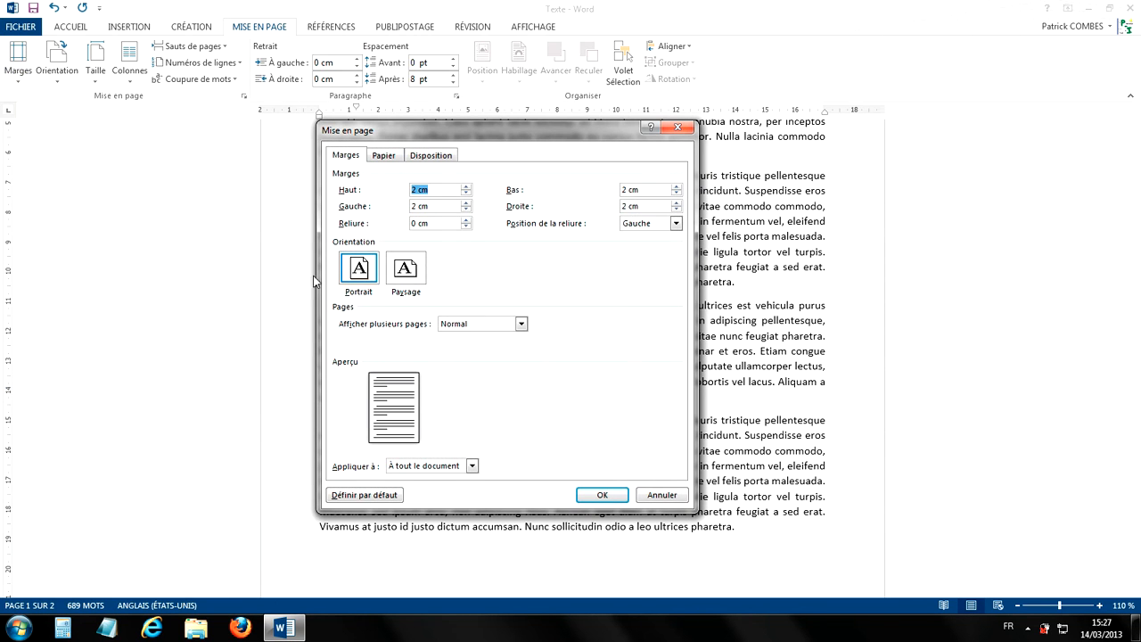
left_click(465, 210)
left_click(465, 210)
- Set the margin scope to À partir de ce point and apply the margins from the insertion point onward
left_click(439, 469)
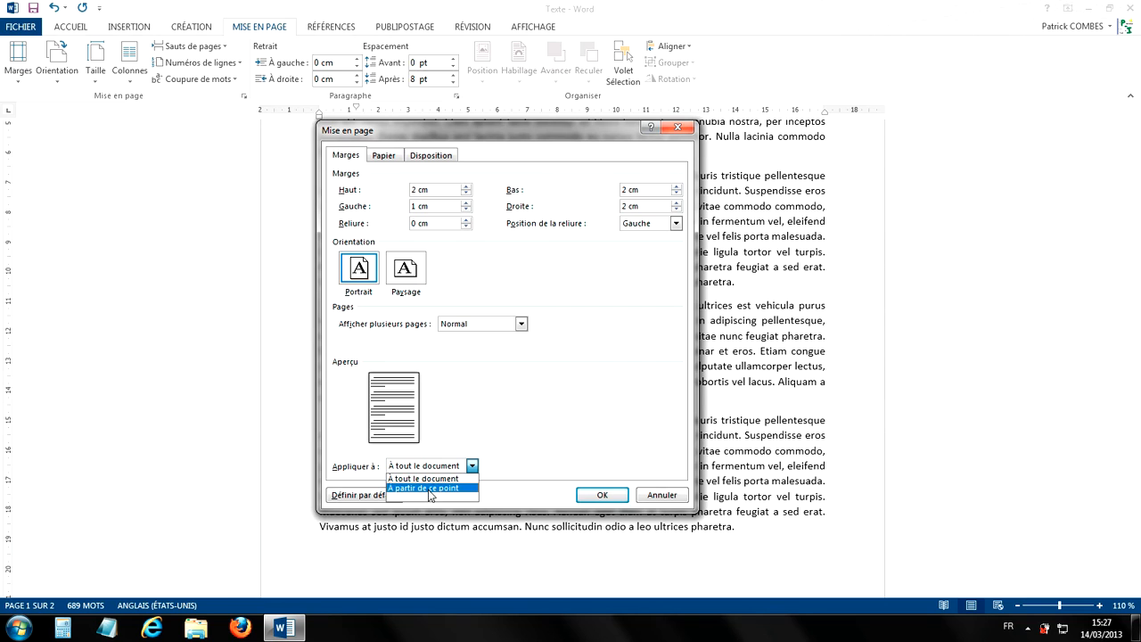
left_click(429, 489)
left_click_drag(487, 136, 699, 109)
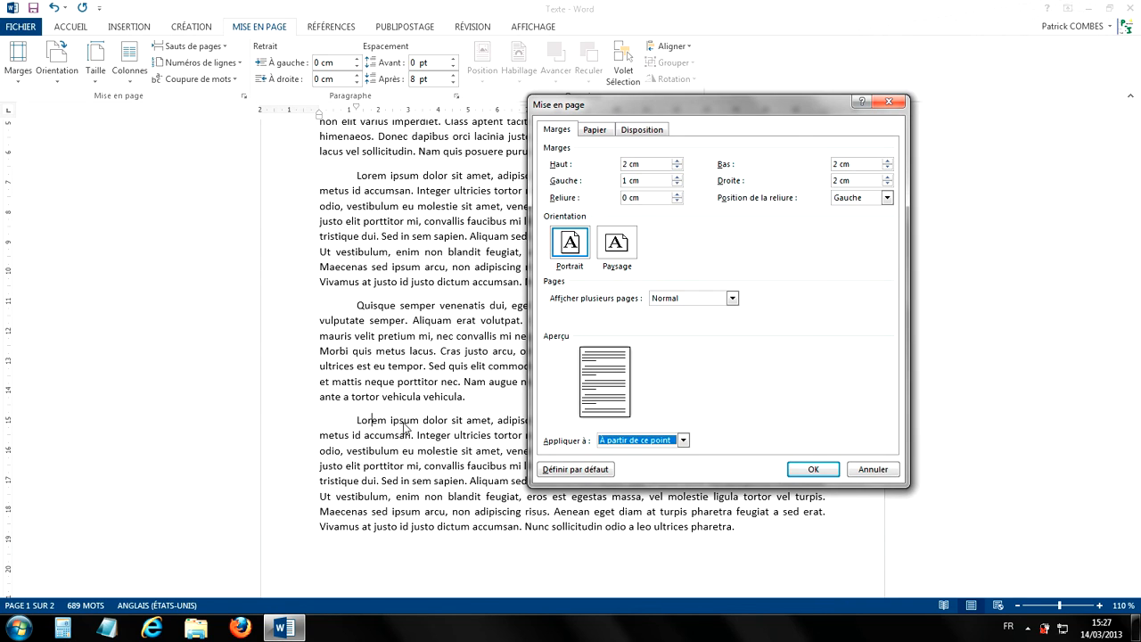
left_click(665, 442)
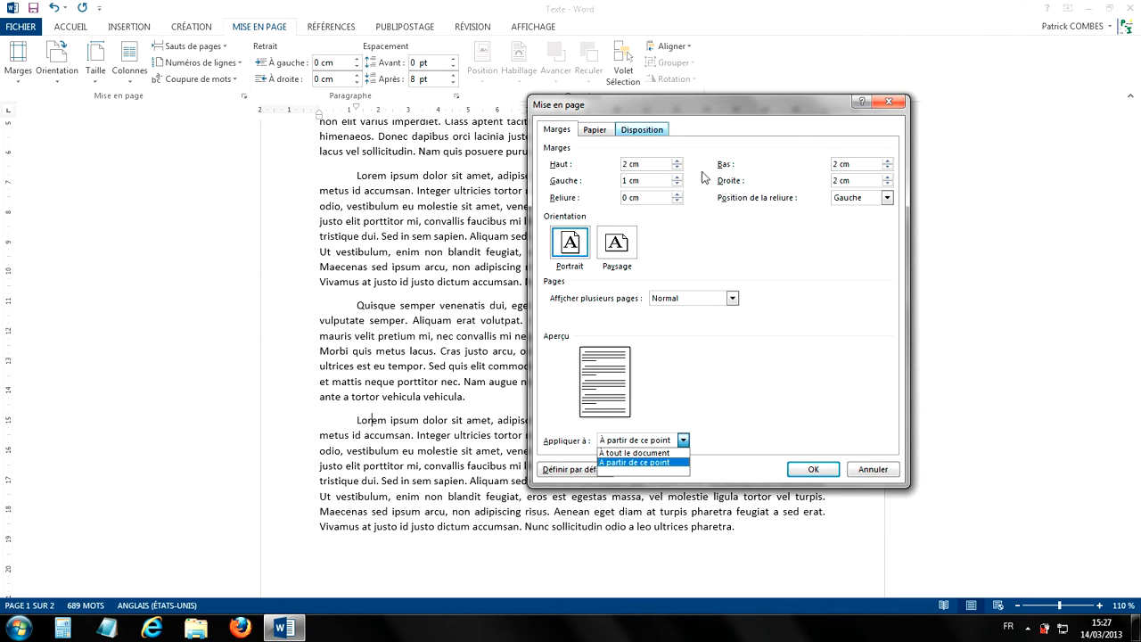
left_click(777, 387)
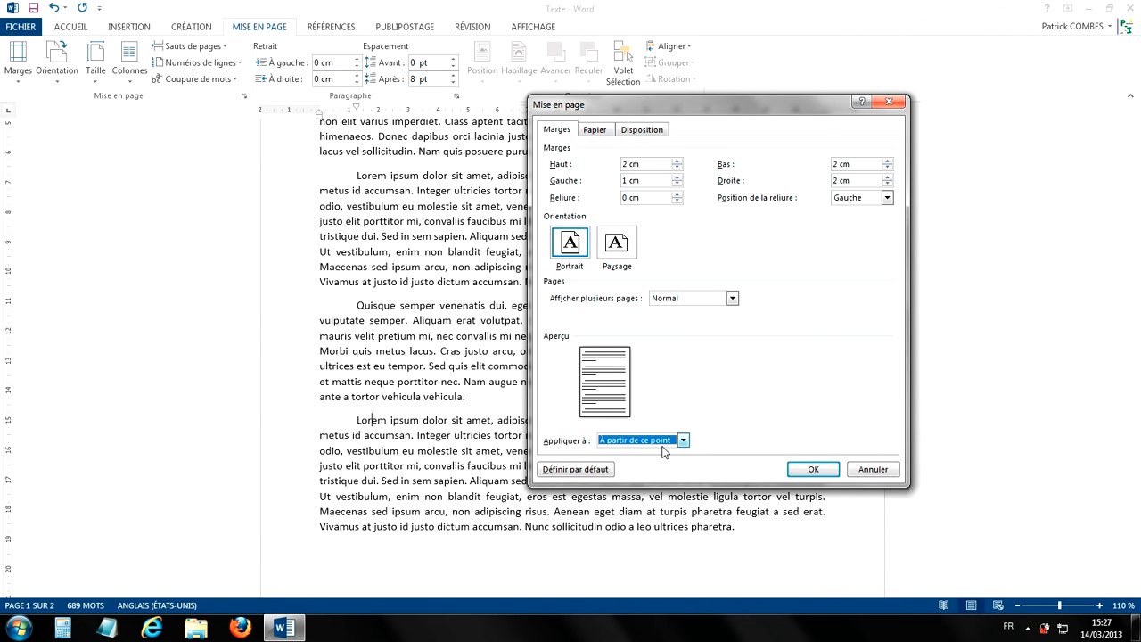
left_click(807, 469)
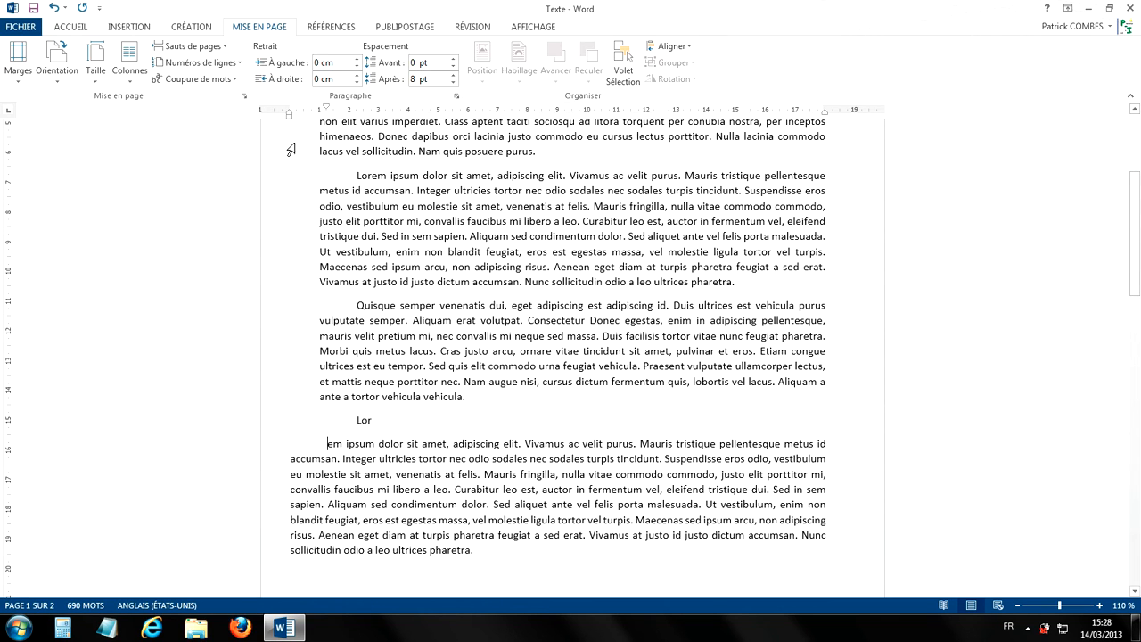
- Place the insertion point in page 1's "Quisque semper" paragraph and apply the Moyennes preset margins to that section
left_click(396, 333)
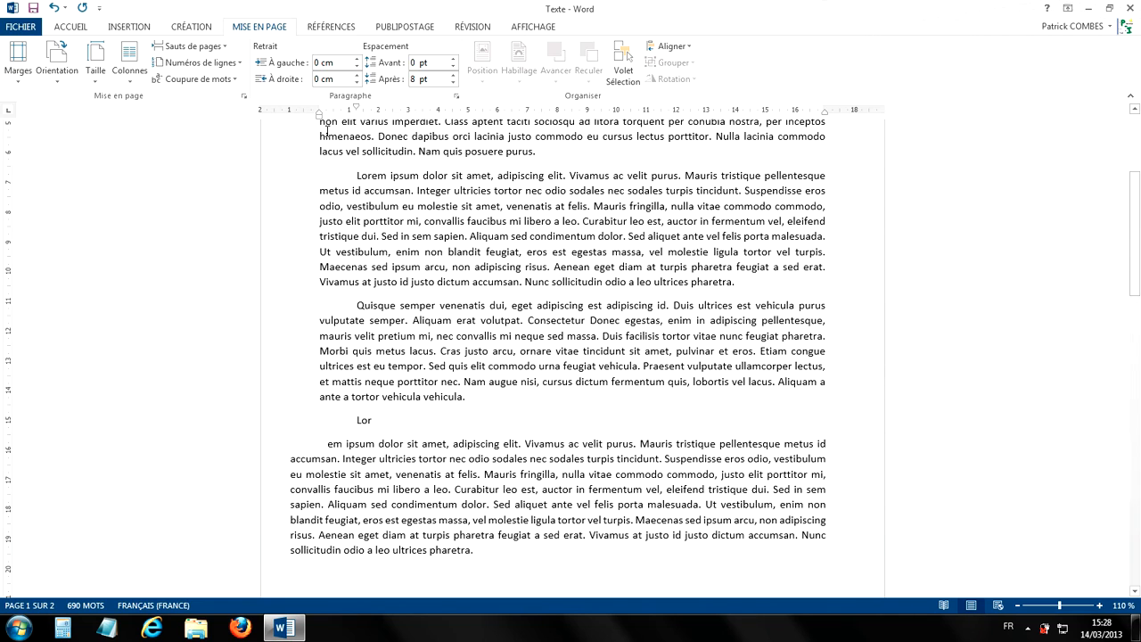
scroll(375, 451, "down", 5)
scroll(408, 429, "down", 7)
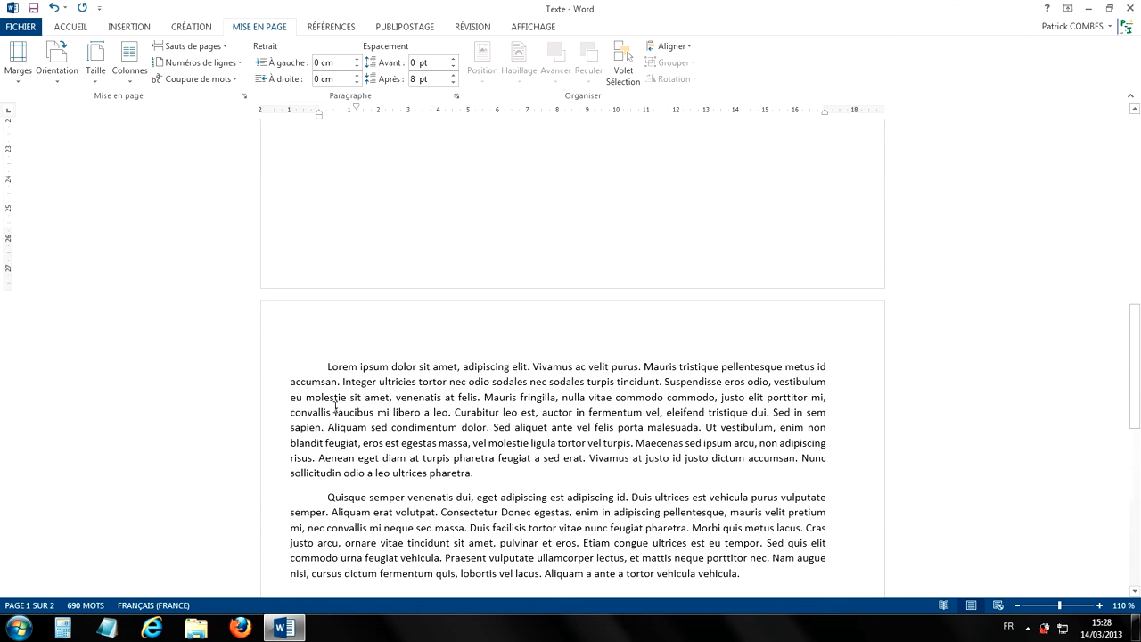
scroll(348, 393, "up", 8)
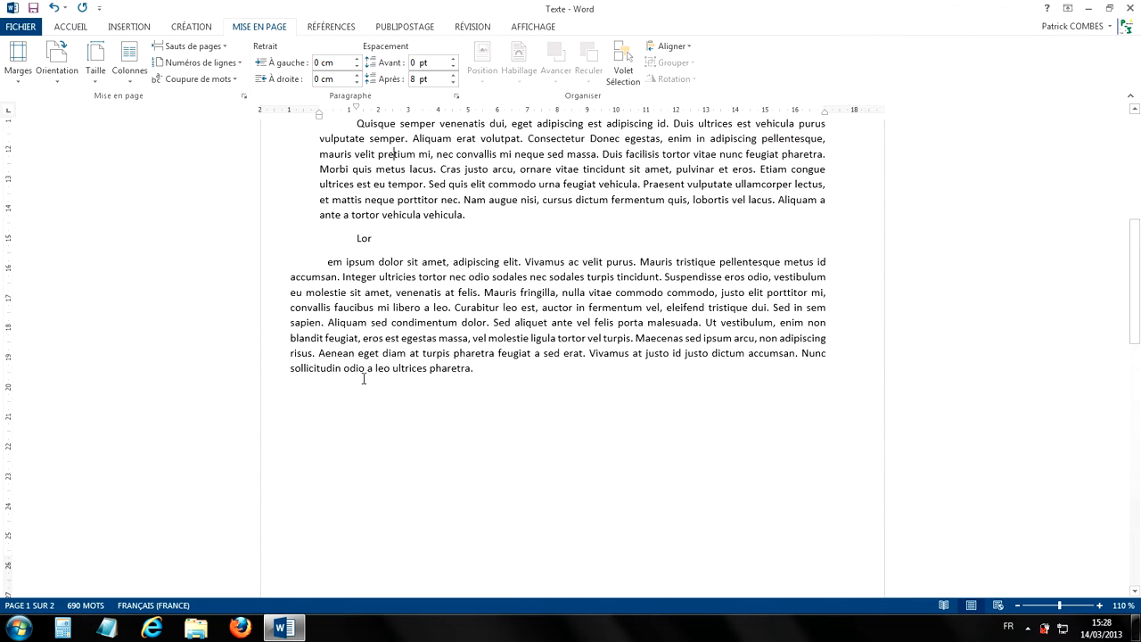
scroll(346, 378, "up", 3)
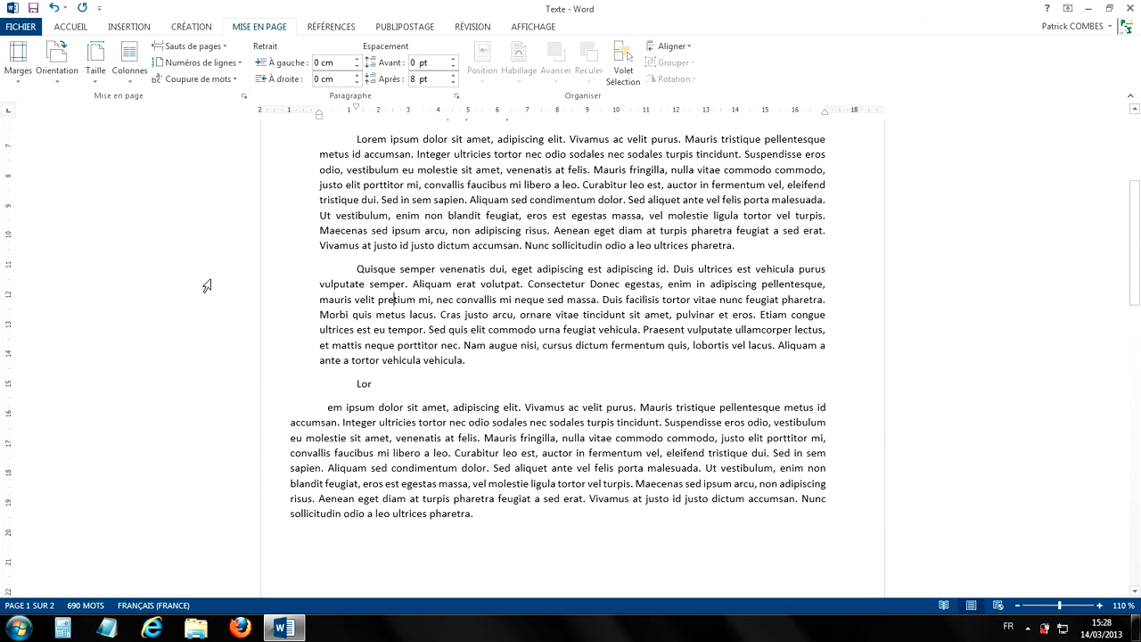
scroll(206, 286, "up", 2)
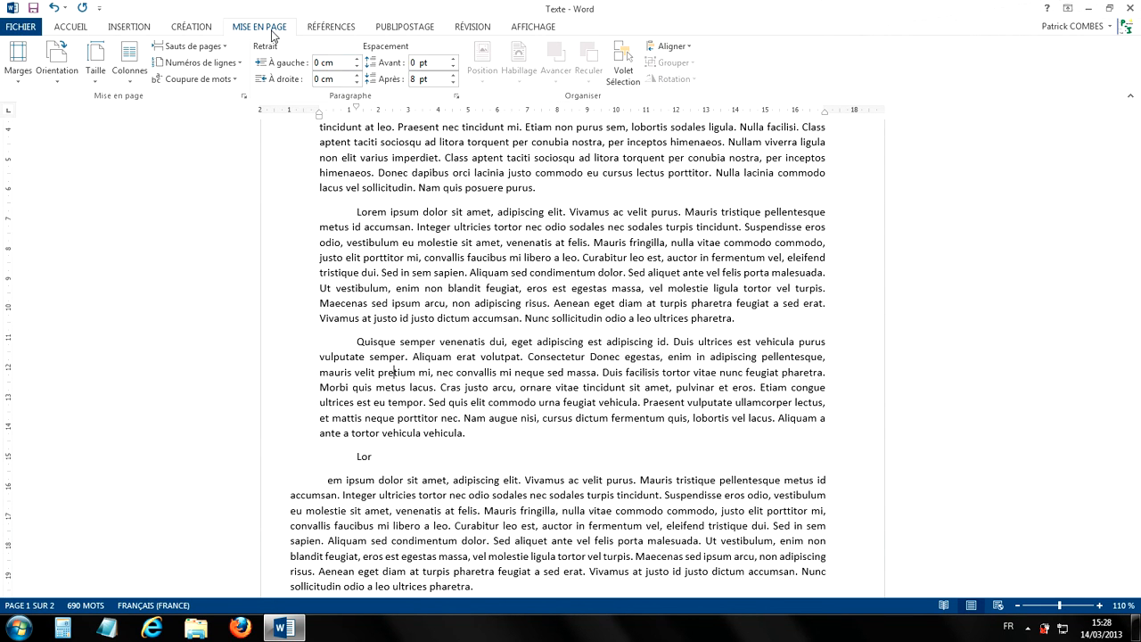
left_click(14, 68)
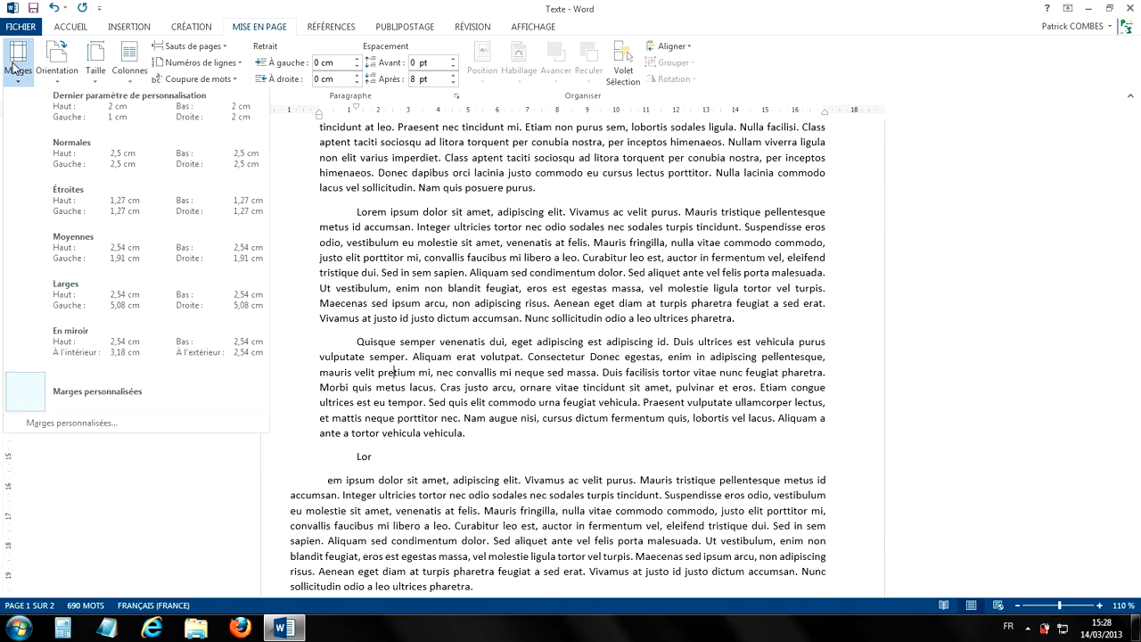
left_click(99, 252)
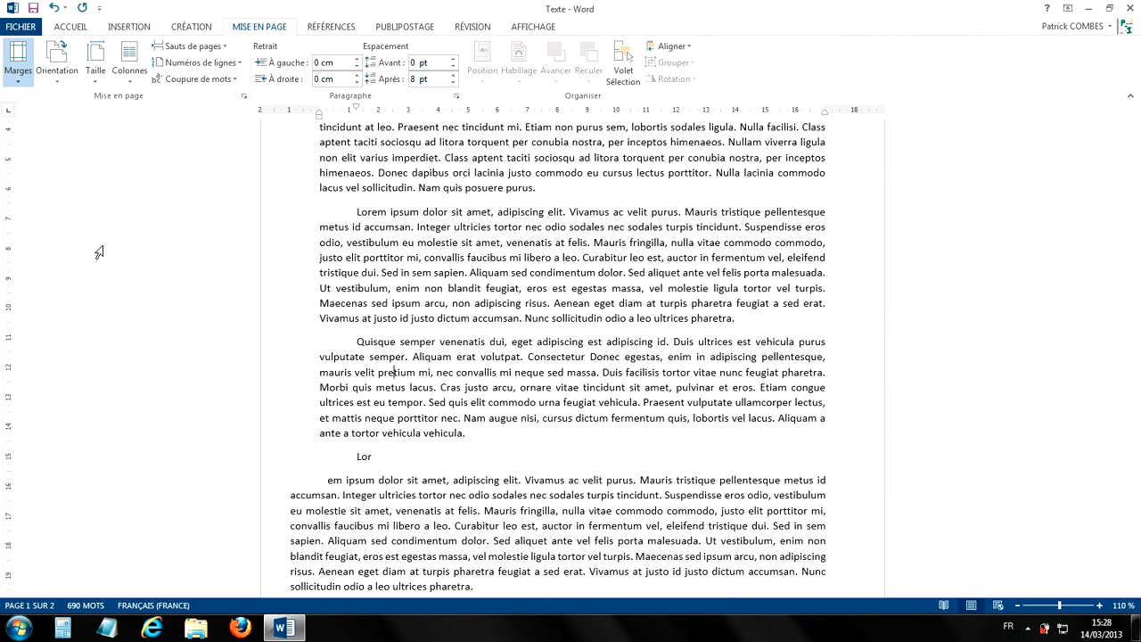
scroll(437, 264, "down", 10)
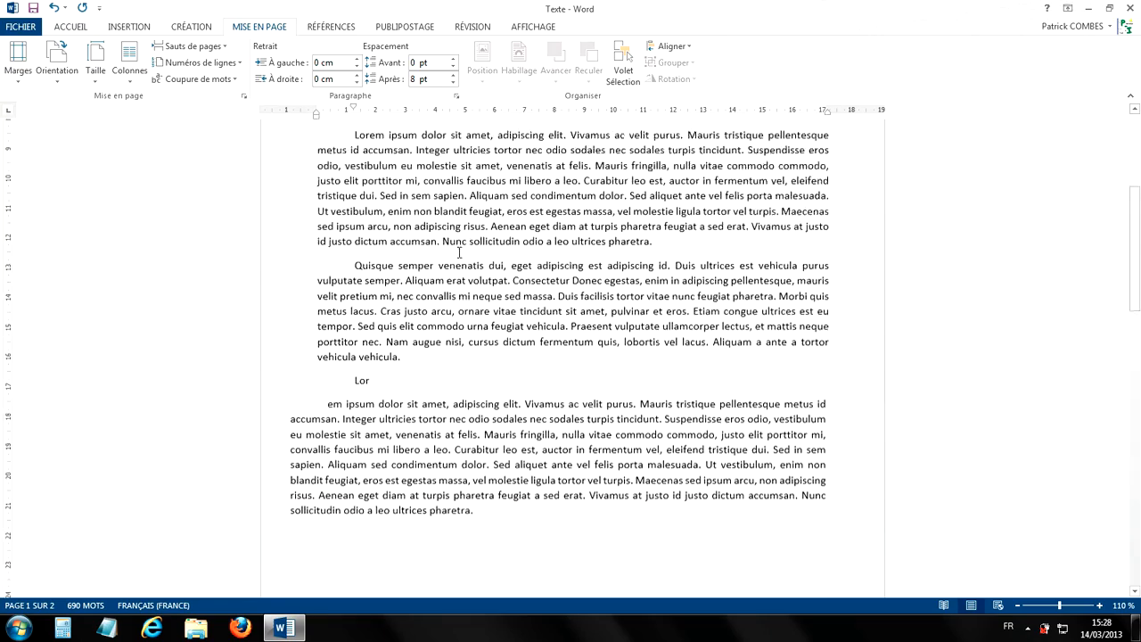
scroll(464, 271, "up", 6)
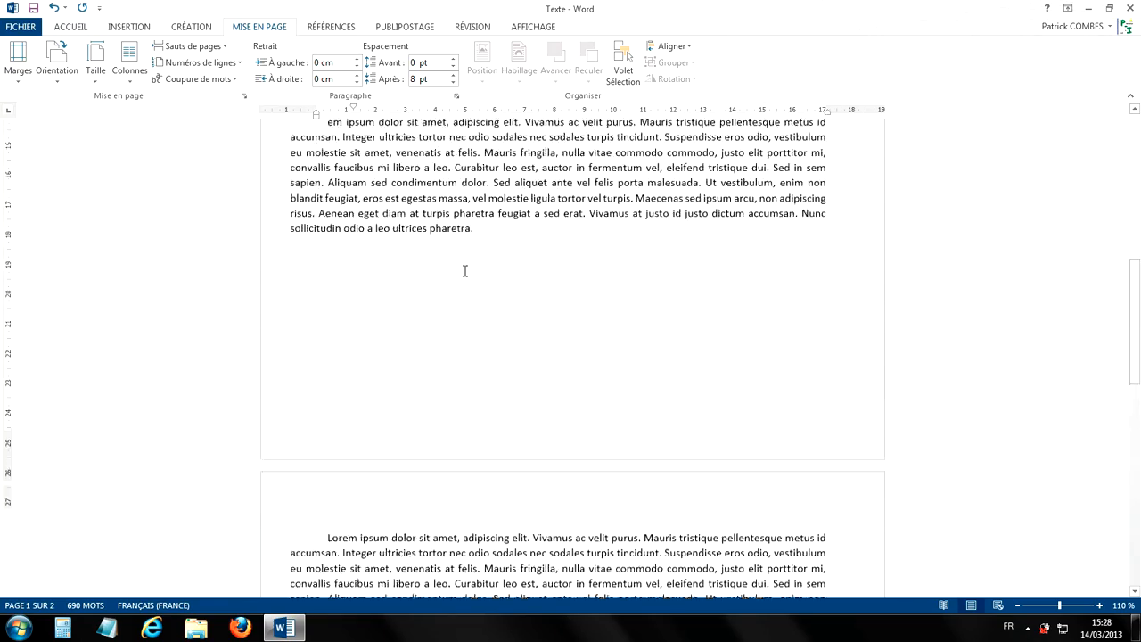
- Open the custom margin settings and set their scope to the whole document (À tout le document)
left_click(18, 58)
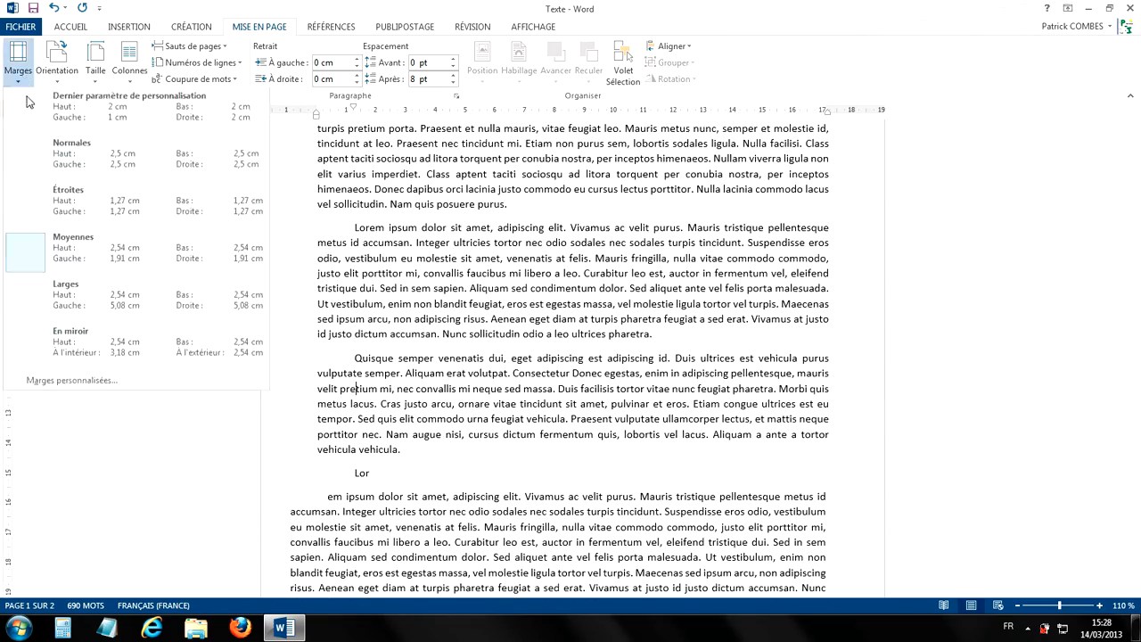
left_click(86, 381)
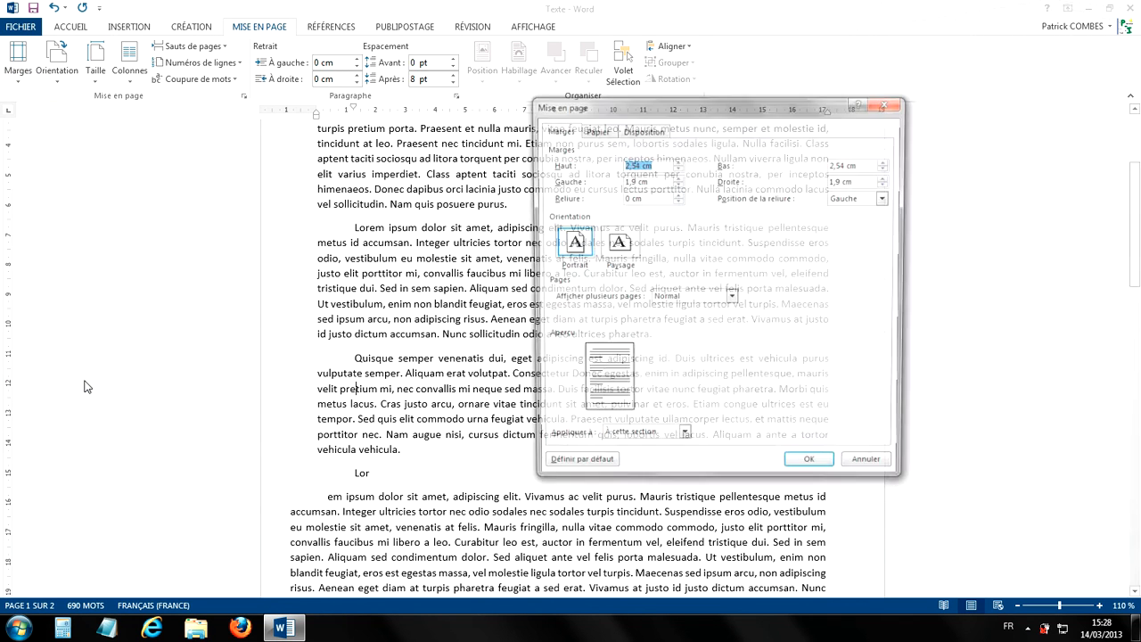
left_click_drag(704, 111, 510, 127)
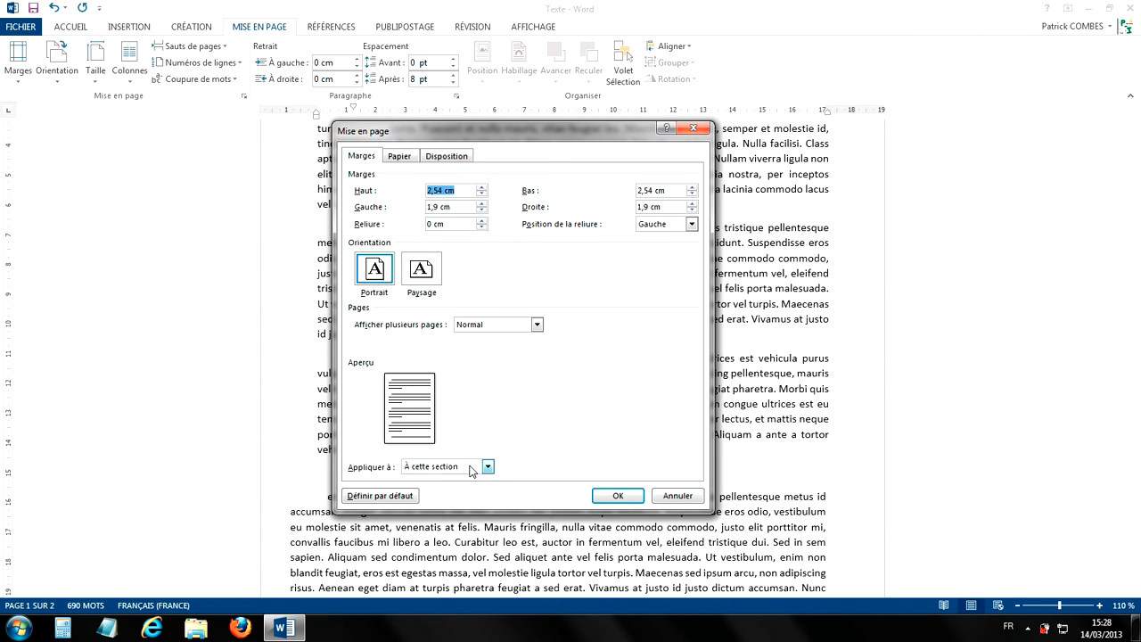
left_click(475, 467)
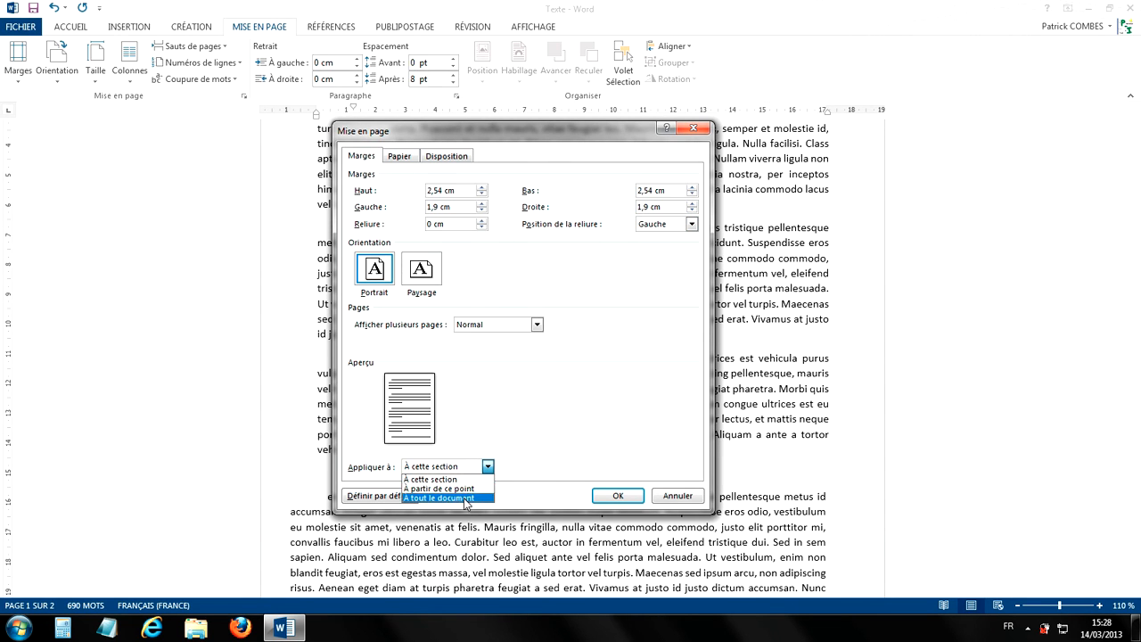
left_click(462, 497)
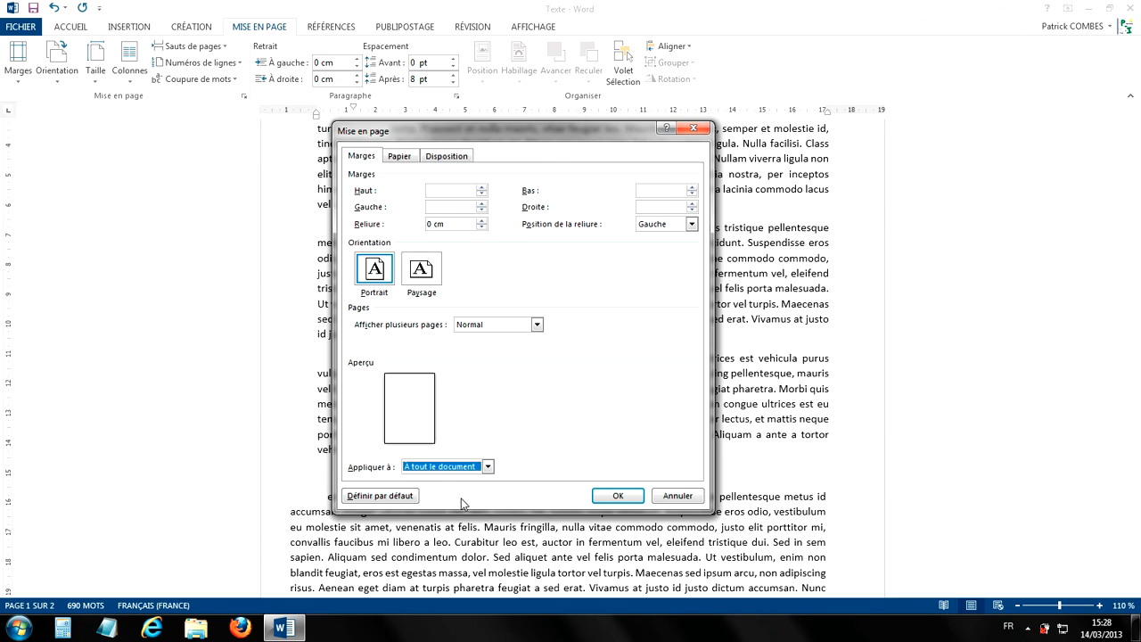
- Set the top margin to 0,8 cm and the left, bottom and right margins to 0,5 cm, and apply them to the whole document
left_click(482, 187)
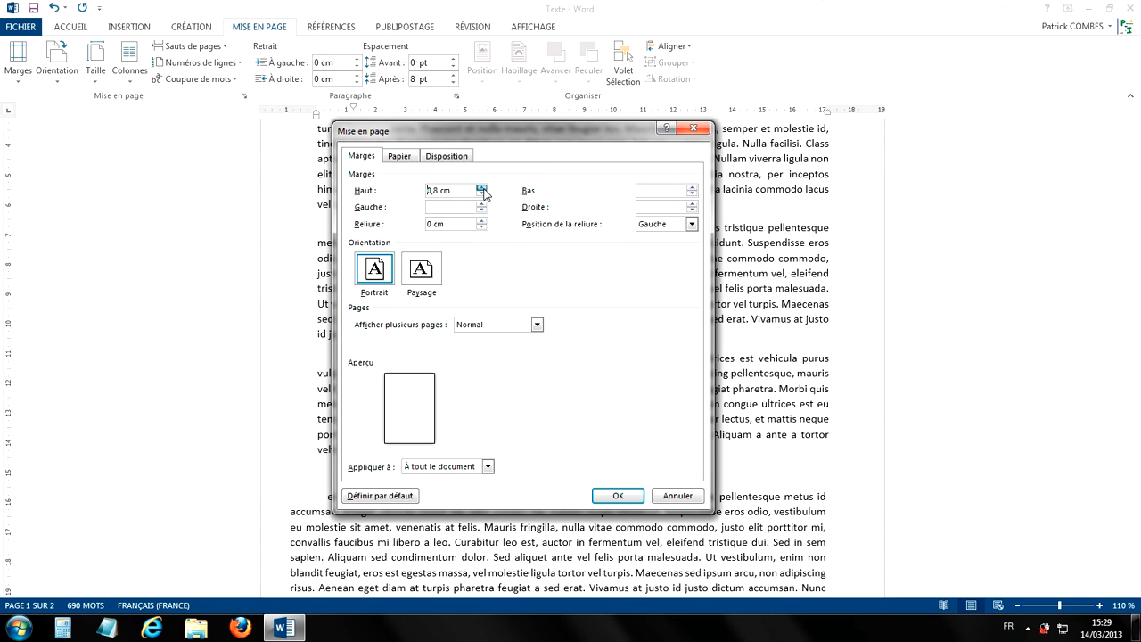
left_click(482, 203)
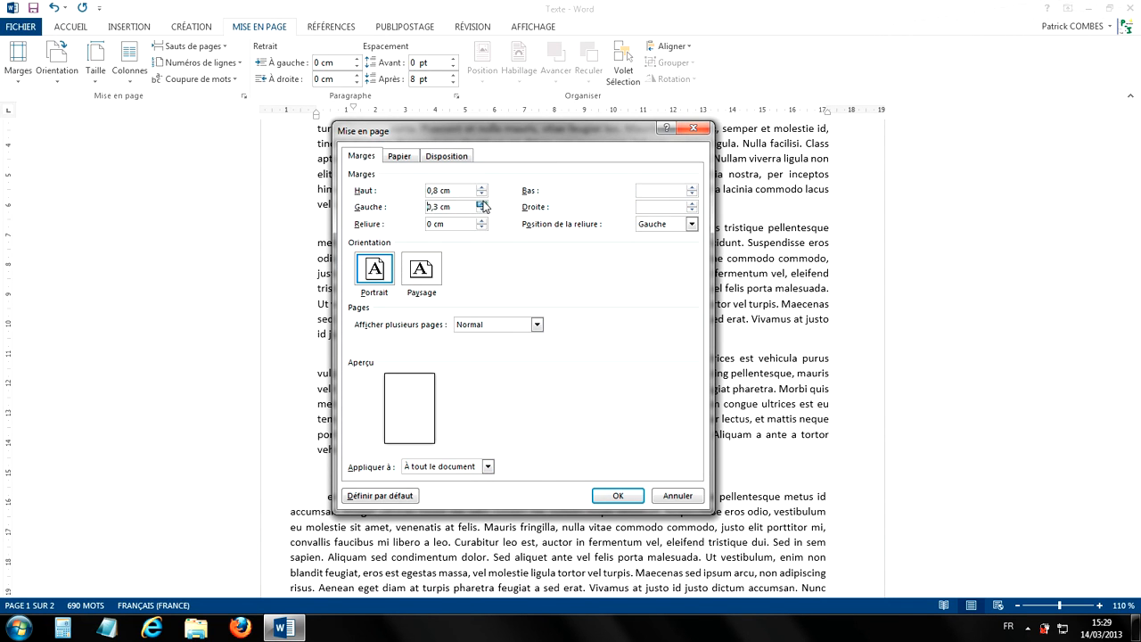
left_click(692, 187)
left_click(692, 203)
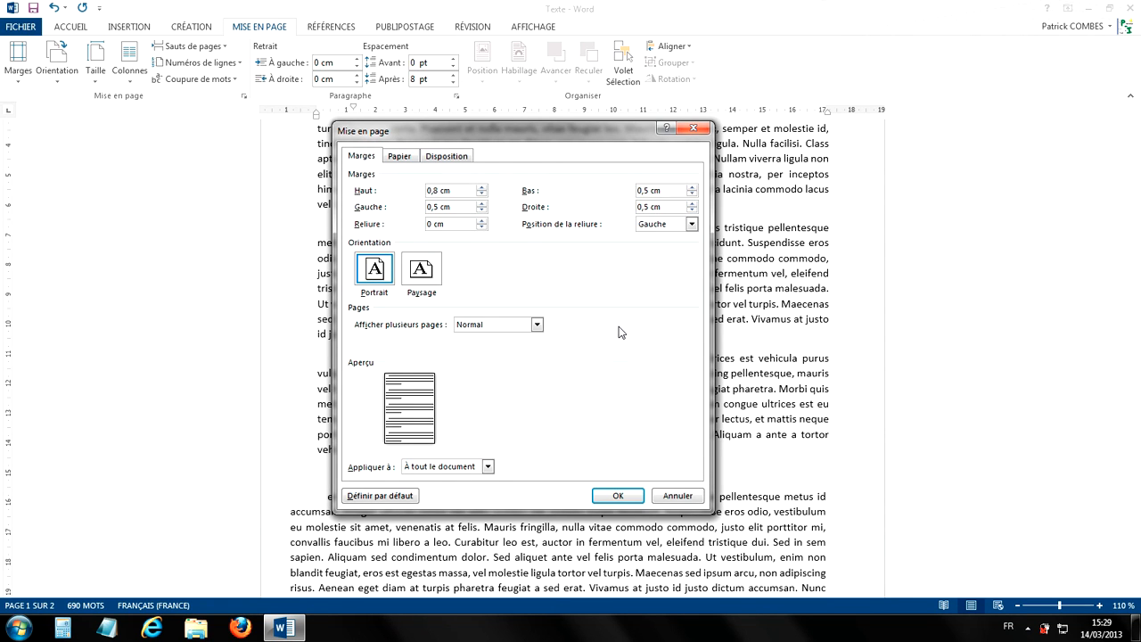
left_click(628, 496)
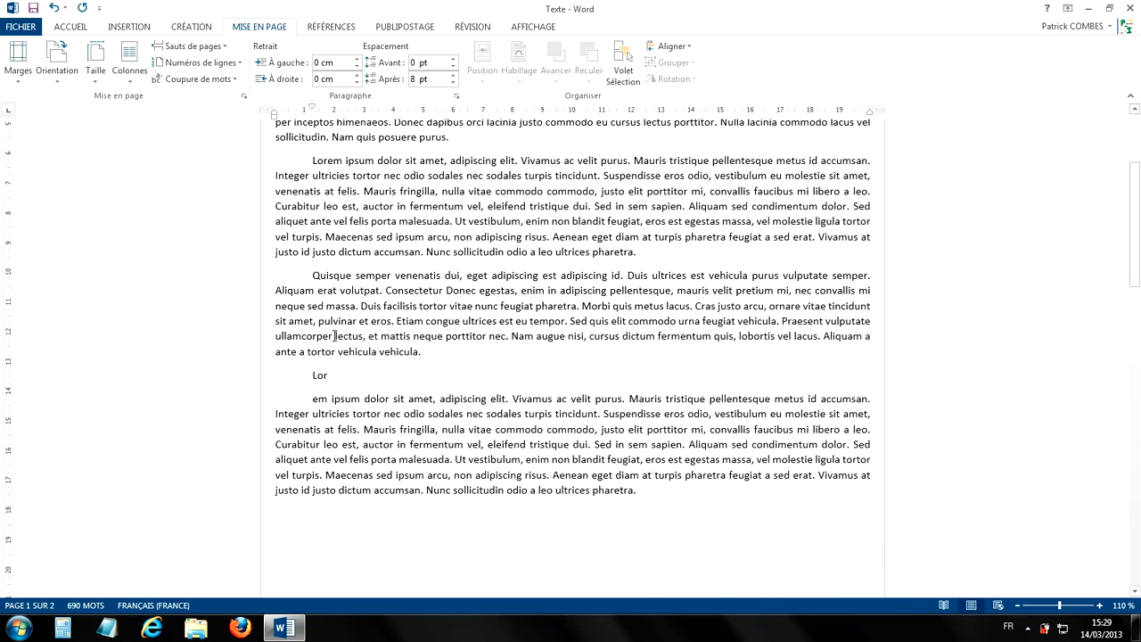
scroll(517, 343, "down", 5)
scroll(517, 348, "up", 9)
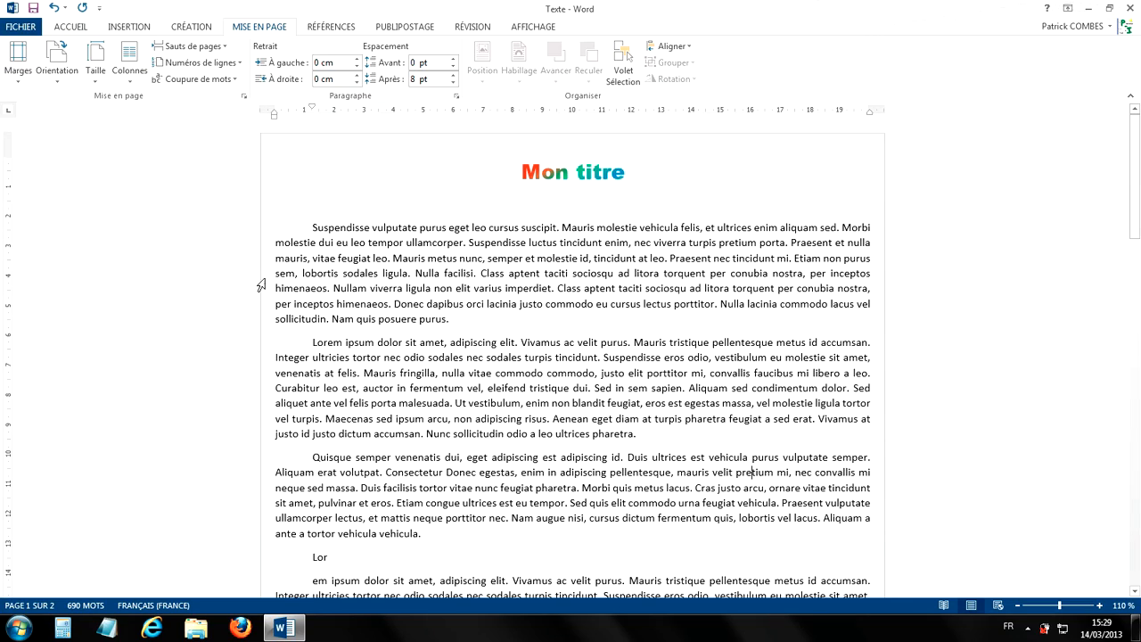
scroll(576, 318, "down", 15)
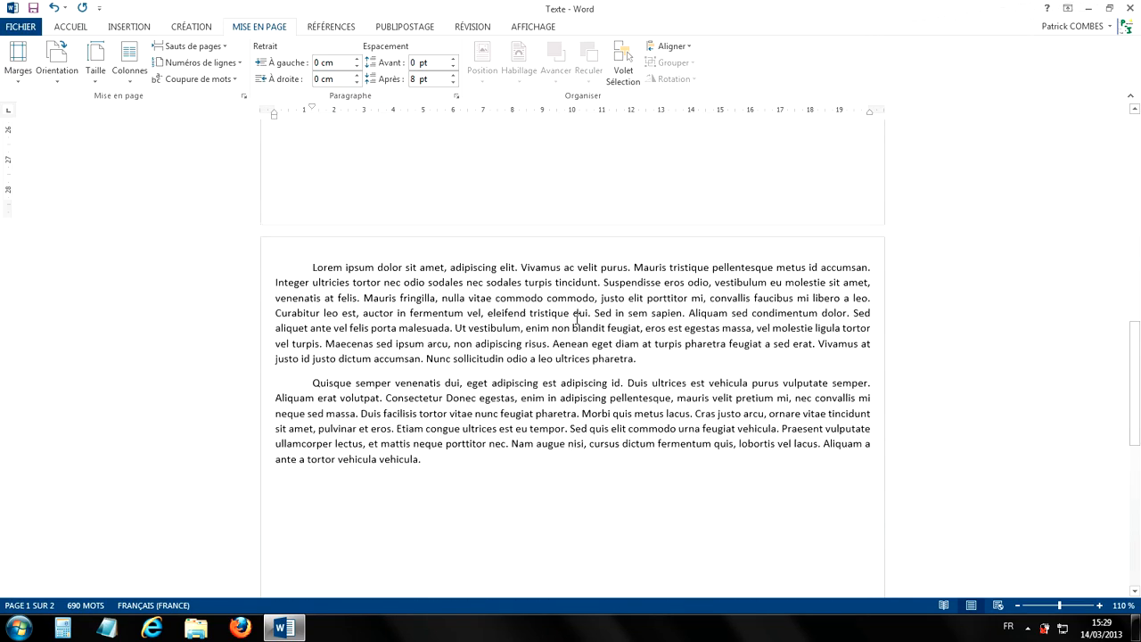
scroll(547, 377, "up", 10)
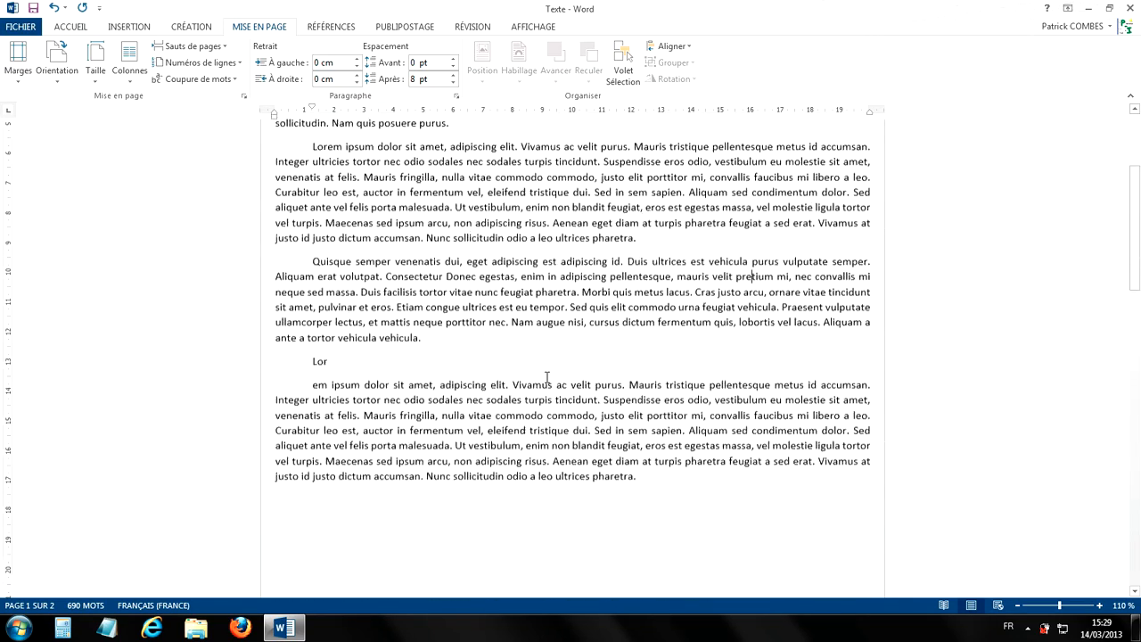
scroll(548, 377, "up", 4)
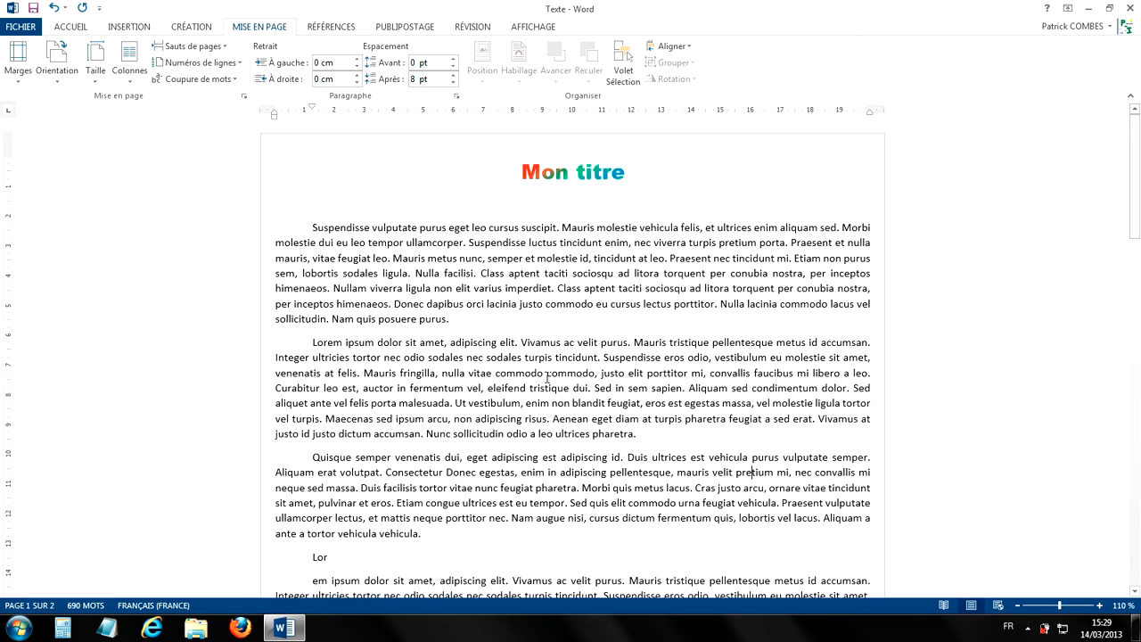